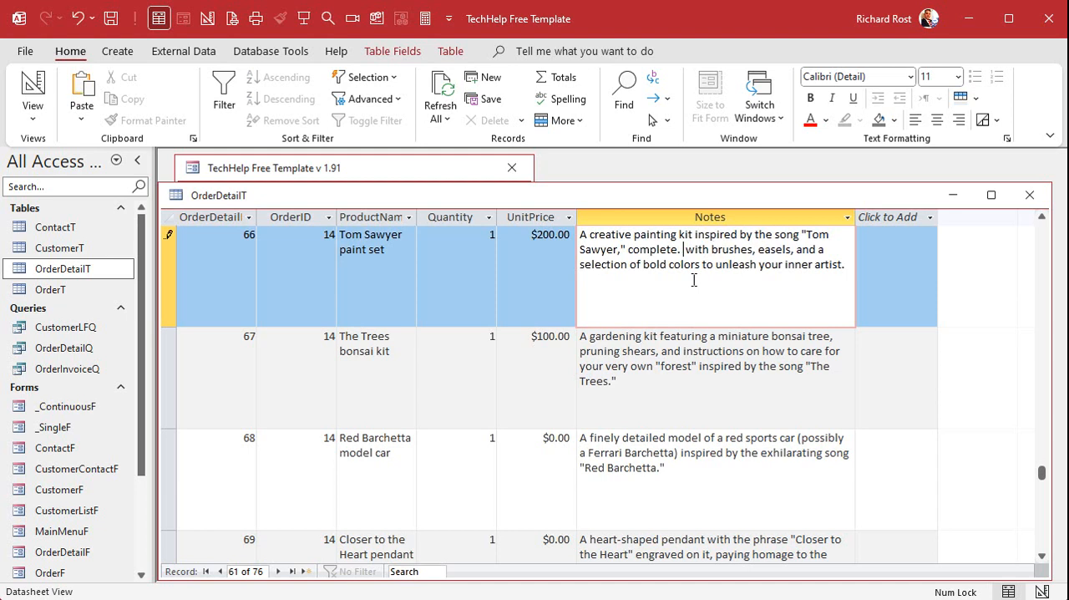
- Insert a period with two spaces after "and" in the bonsai kit note and after "model of" in the Red Barchetta note; add two spaces after its final period
{"action": "left_click", "coordinate": [682, 352]}
{"action": "type", "text": "."}
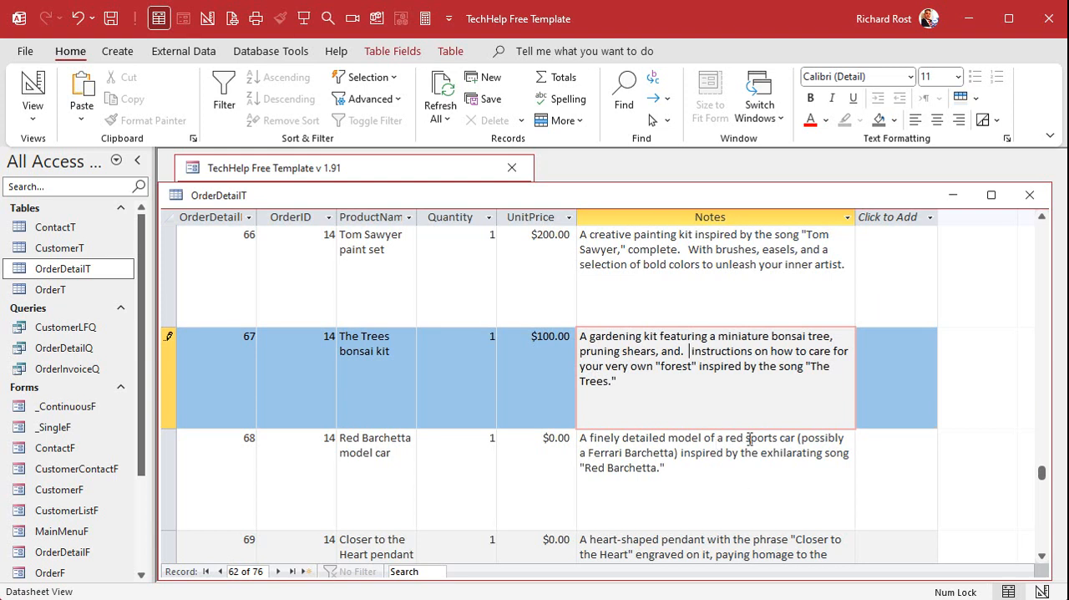
{"action": "left_click", "coordinate": [716, 443]}
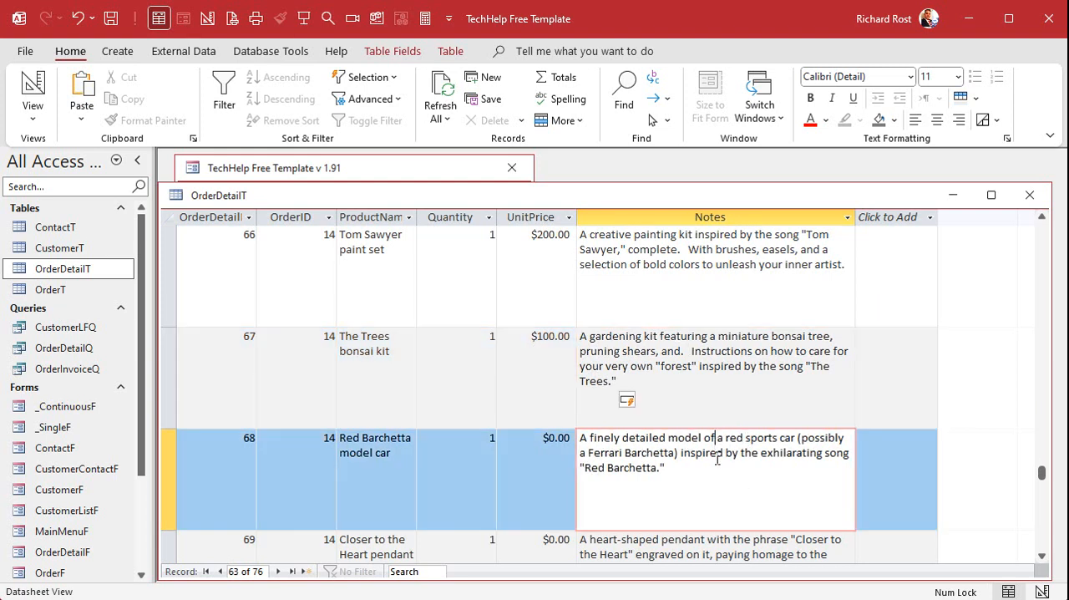
{"action": "type", "text": "."}
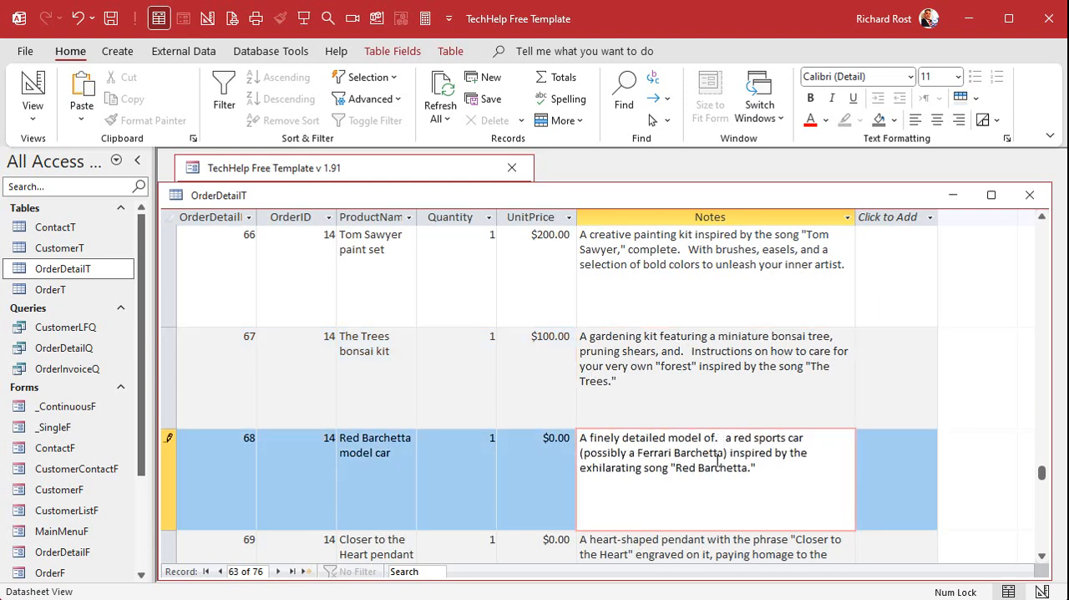
{"action": "left_click", "coordinate": [751, 467]}
- Insert a period with two spaces after "dystopian" in the 2112 novel note and "which" in the Subdivisions puzzle note, and close OrderDetailT
{"action": "scroll", "coordinate": [751, 342], "scroll_direction": "down", "scroll_amount": 1}
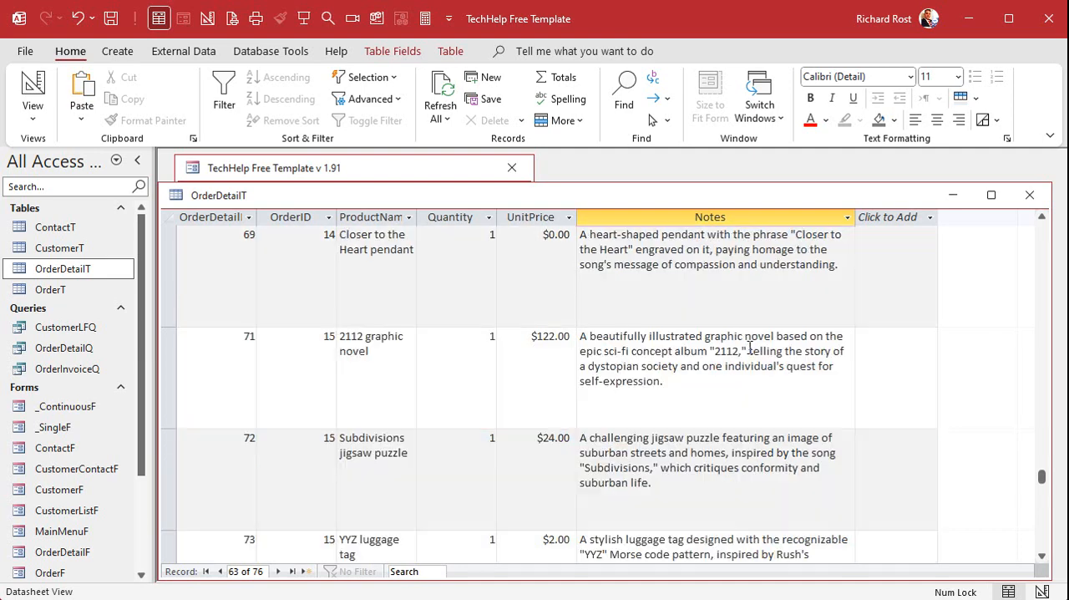
{"action": "left_click", "coordinate": [640, 366]}
{"action": "type", "text": "."}
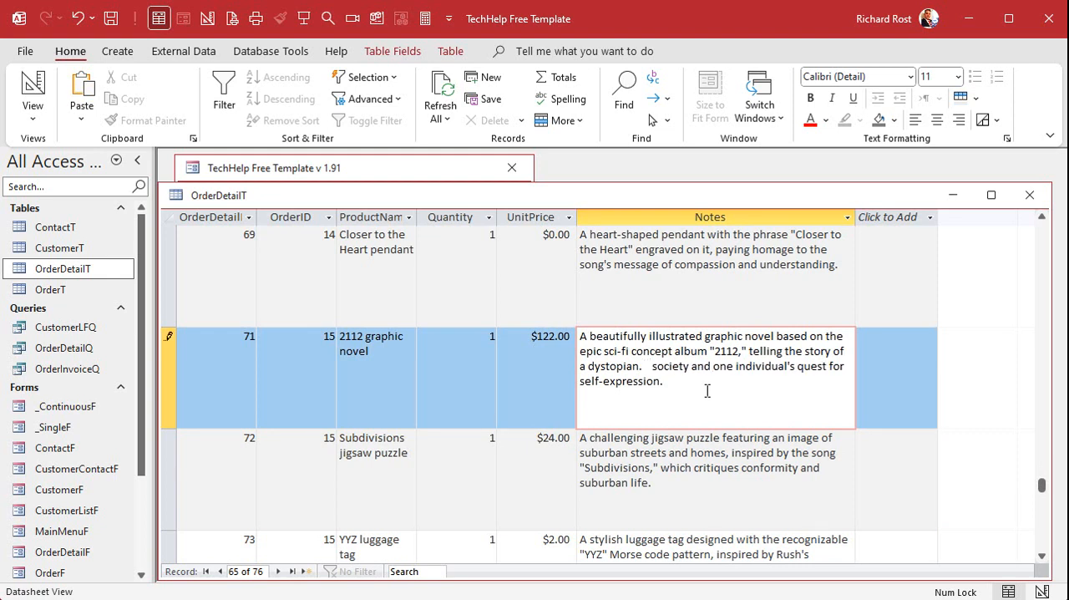
{"action": "left_click", "coordinate": [690, 468]}
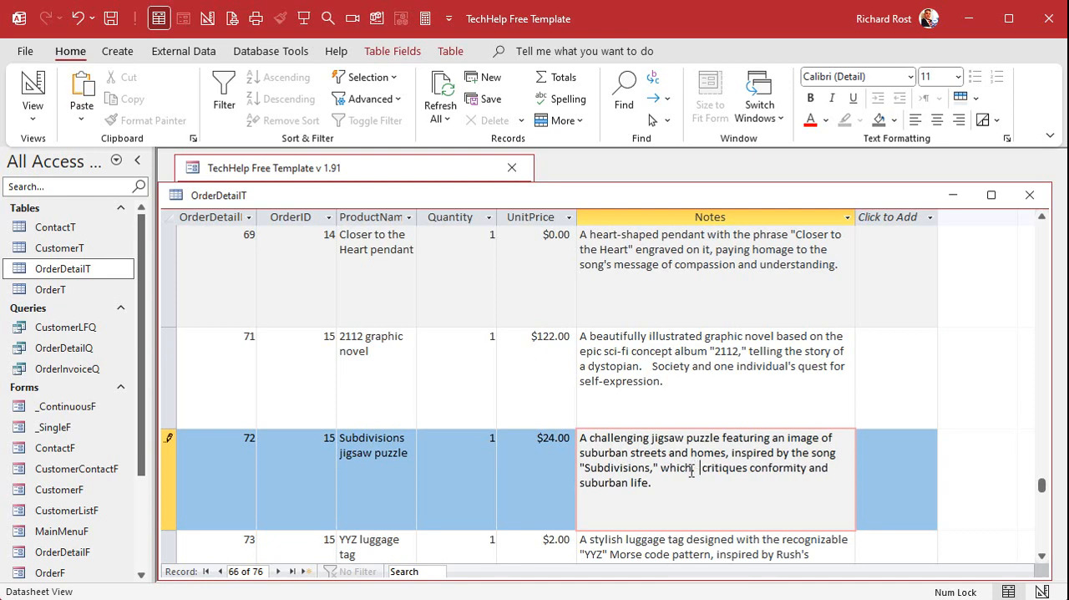
{"action": "left_click", "coordinate": [1029, 195]}
{"action": "left_click", "coordinate": [547, 325]}
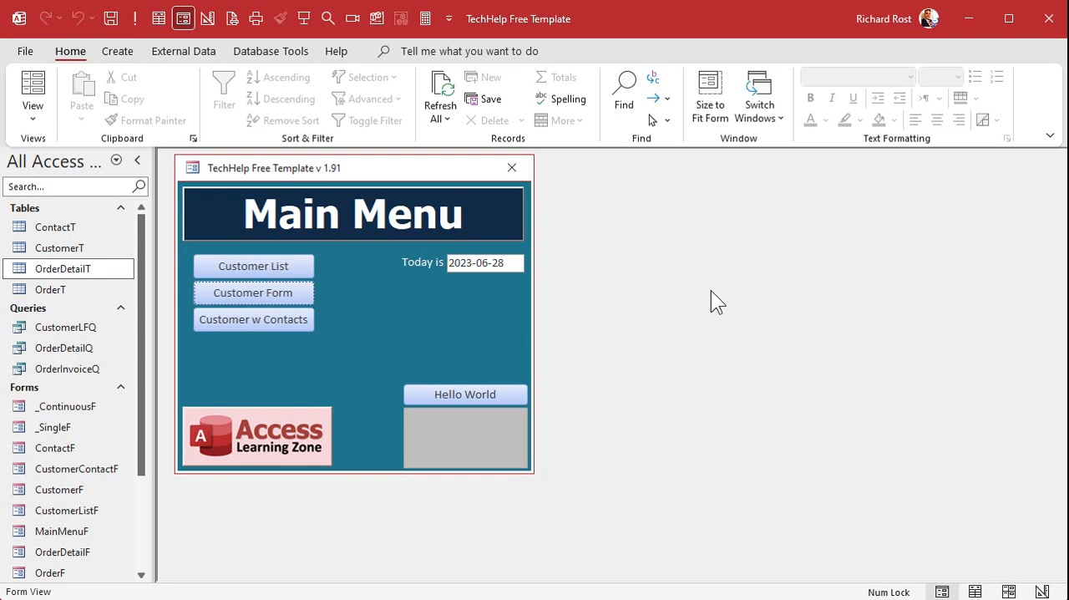
- Create a new query in design view based on OrderDetailT with the OrderID and Notes fields
{"action": "left_click", "coordinate": [104, 42]}
{"action": "left_click", "coordinate": [277, 99]}
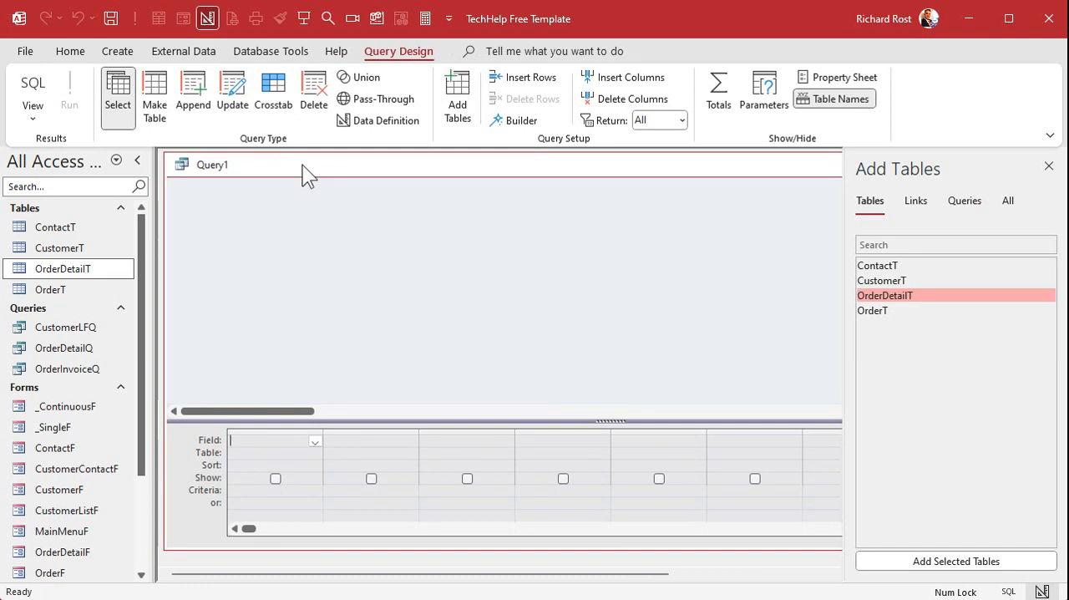
{"action": "double_click", "coordinate": [923, 295]}
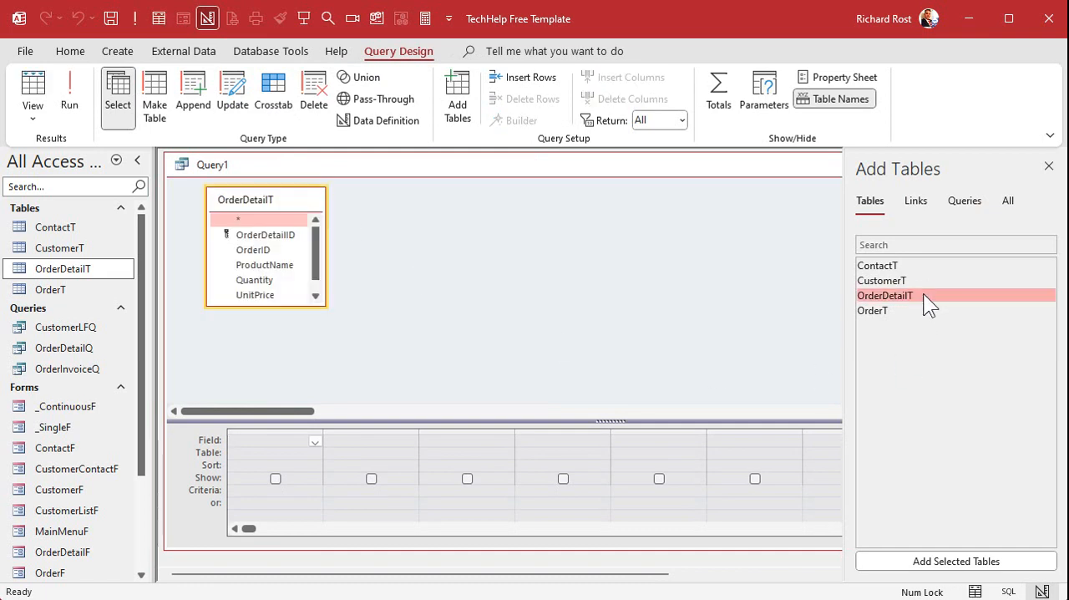
{"action": "left_click", "coordinate": [1049, 167]}
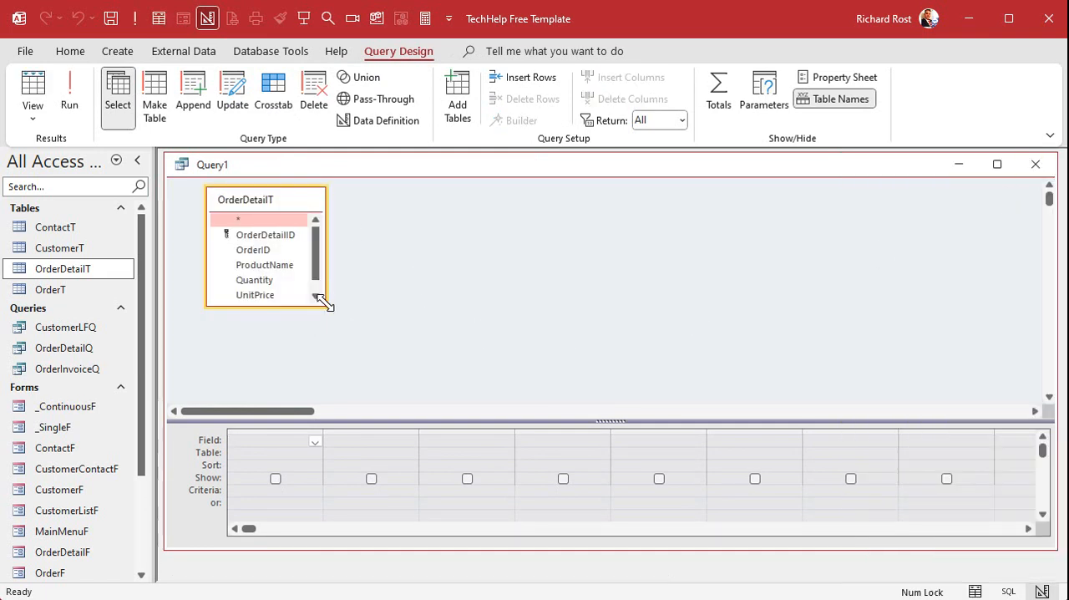
{"action": "left_click_drag", "start_coordinate": [326, 305], "coordinate": [436, 372]}
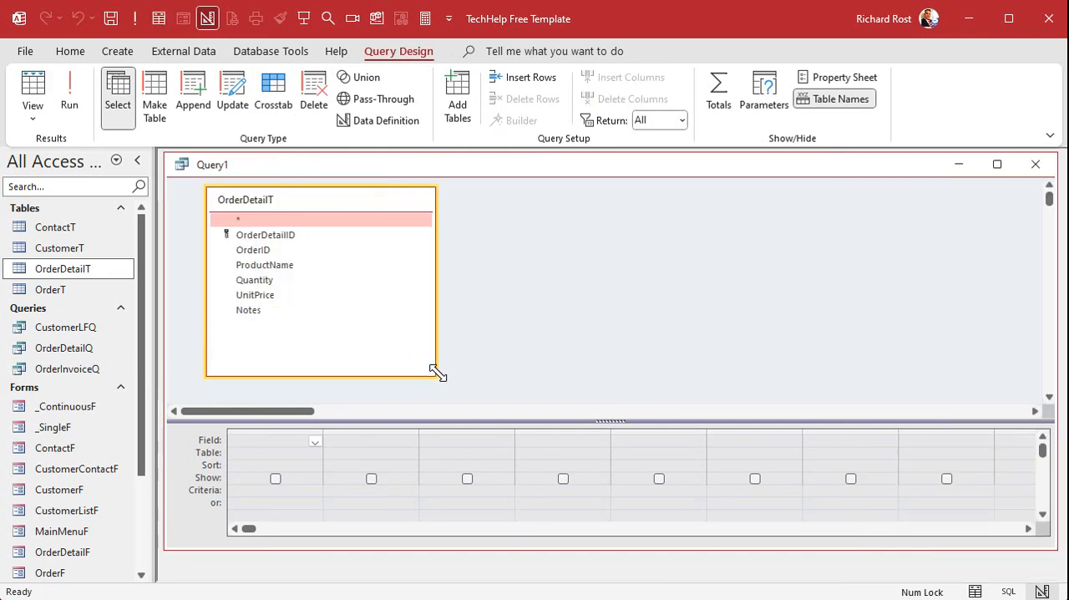
{"action": "double_click", "coordinate": [280, 252]}
{"action": "double_click", "coordinate": [283, 312]}
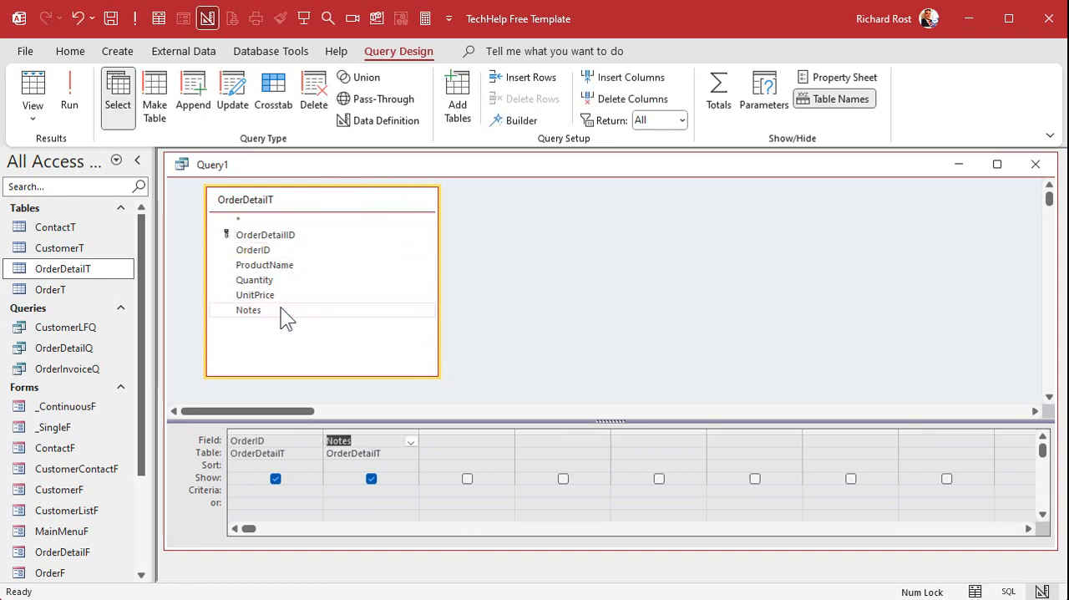
- Set the Notes criteria to LIKE "*. *", with two spaces after the period, to match double-spaced sentences
{"action": "left_click", "coordinate": [349, 493]}
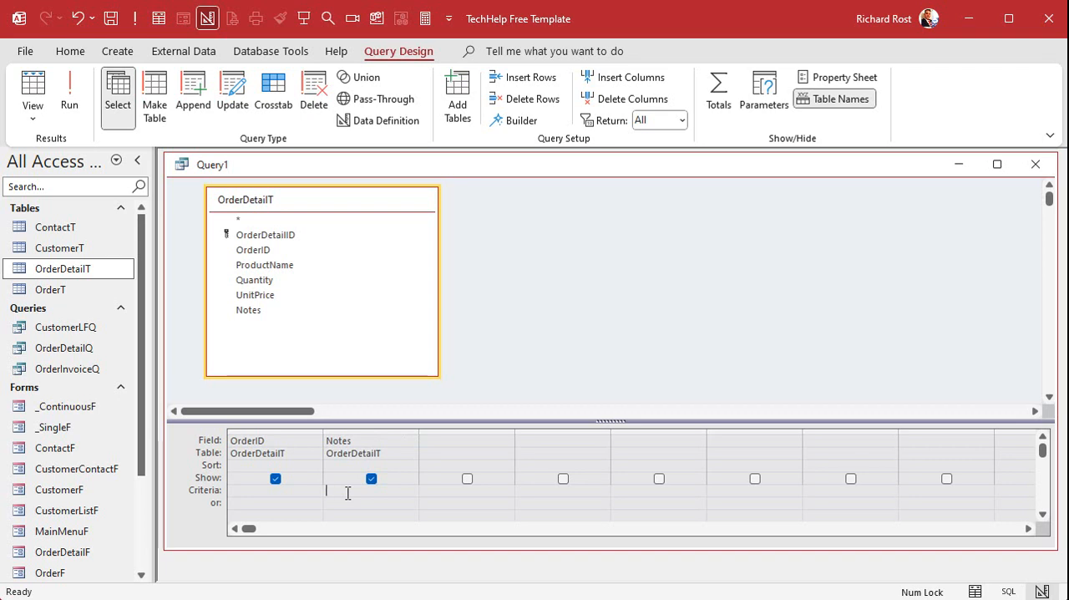
{"action": "key", "text": "shift+F2"}
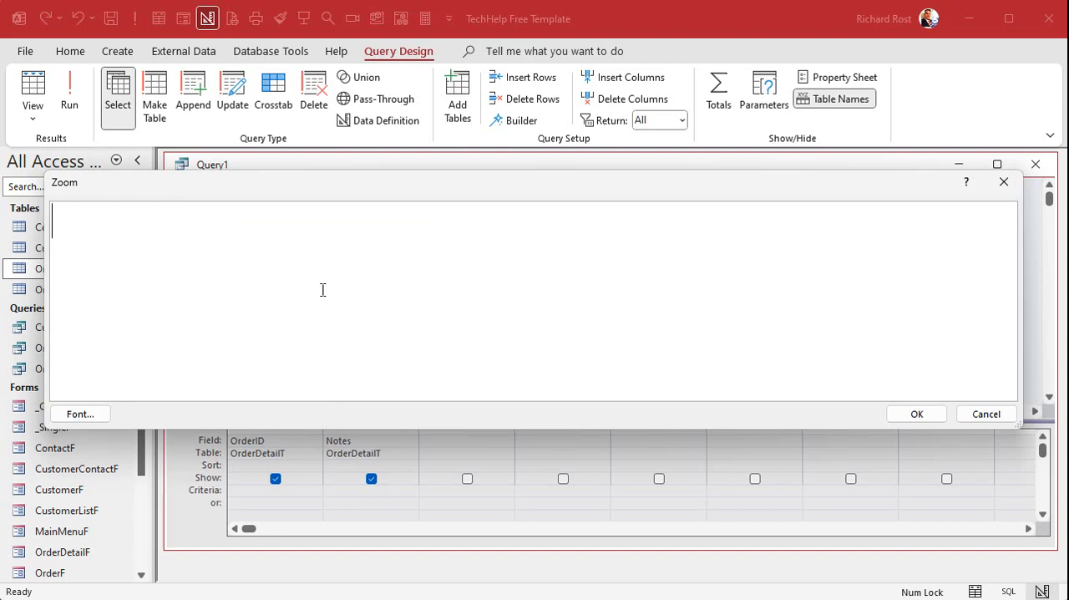
{"action": "type", "text": "LIKE \""}
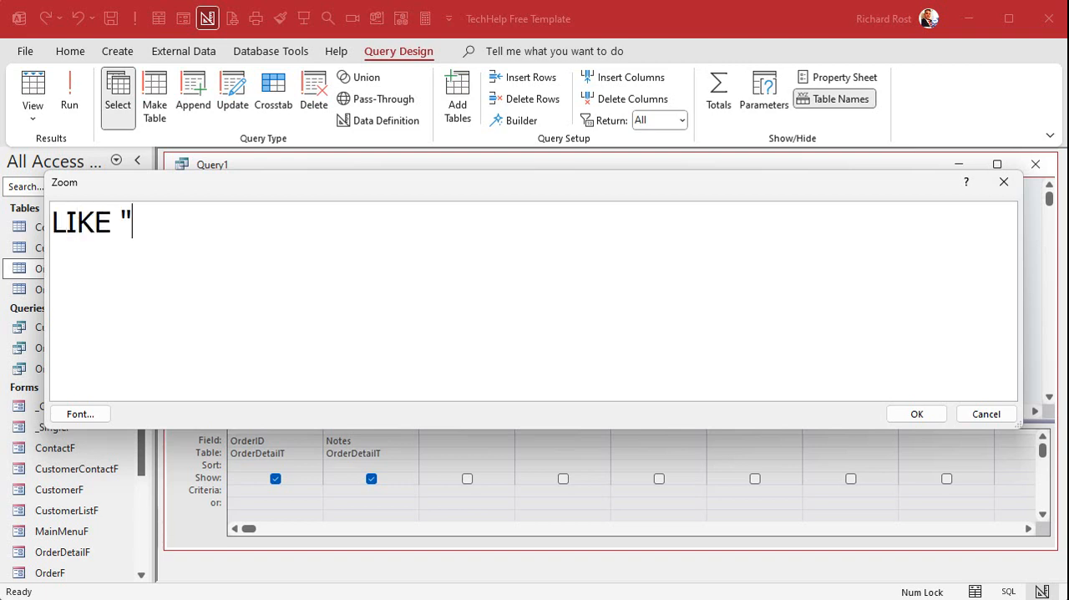
{"action": "type", "text": "*.  *\""}
{"action": "double_click", "coordinate": [138, 222]}
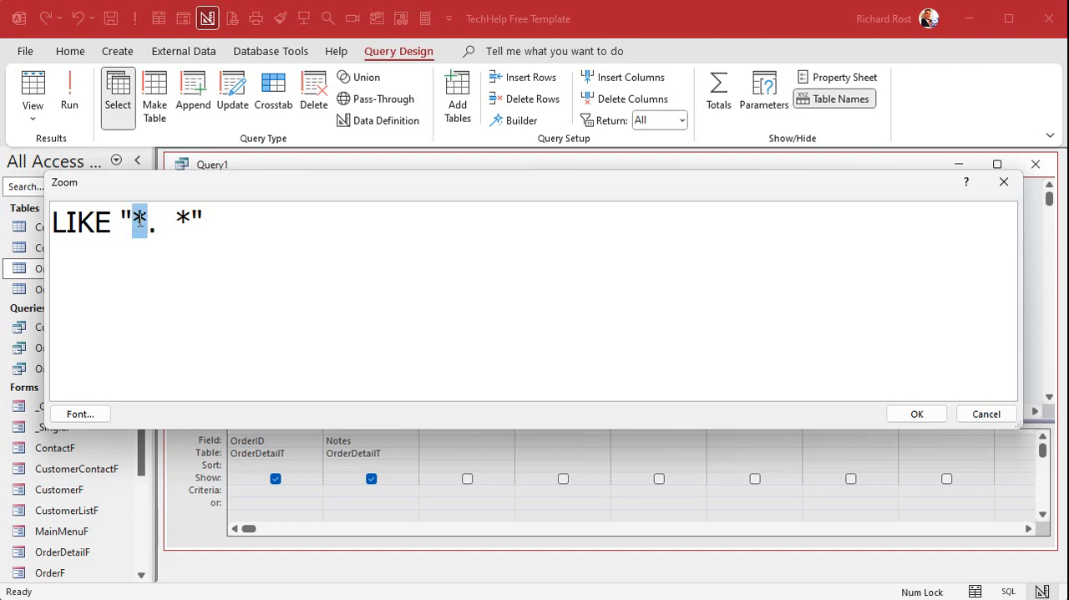
{"action": "mouse_move", "coordinate": [174, 223]}
{"action": "left_mouse_down"}
{"action": "mouse_move", "coordinate": [191, 220]}
{"action": "mouse_move", "coordinate": [175, 223]}
{"action": "left_mouse_up"}
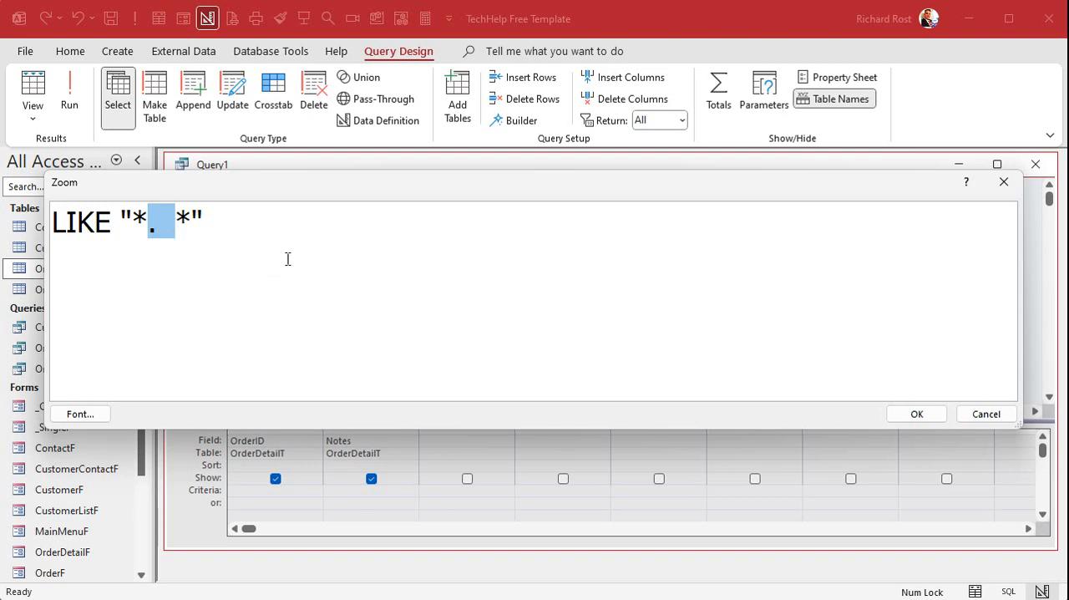
{"action": "left_click", "coordinate": [917, 413]}
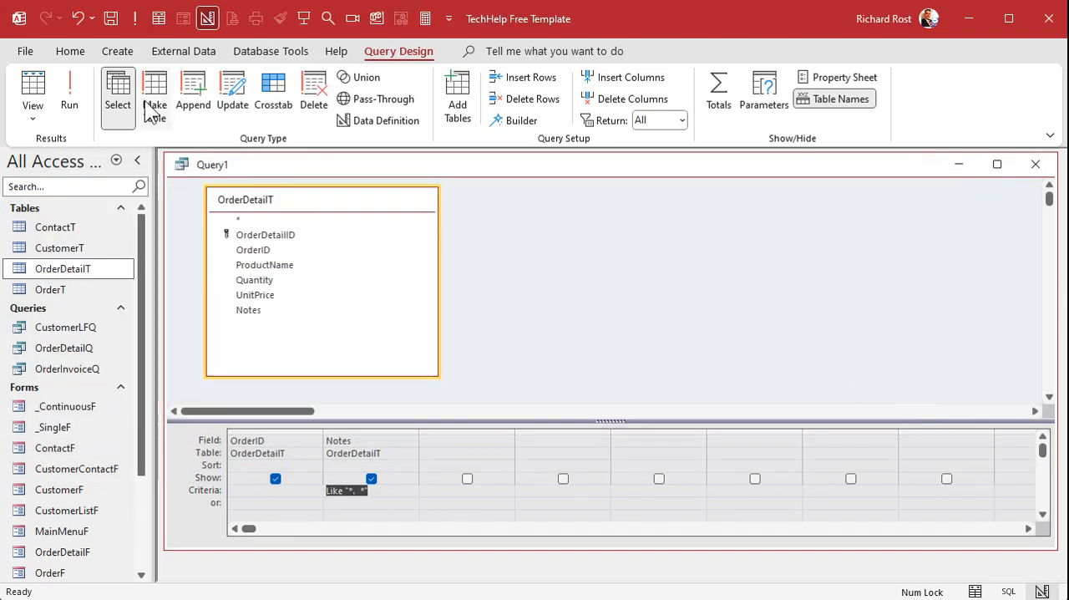
- Run the query, widen the Notes column and reduce the row height to fit all matching records
{"action": "left_click", "coordinate": [69, 98]}
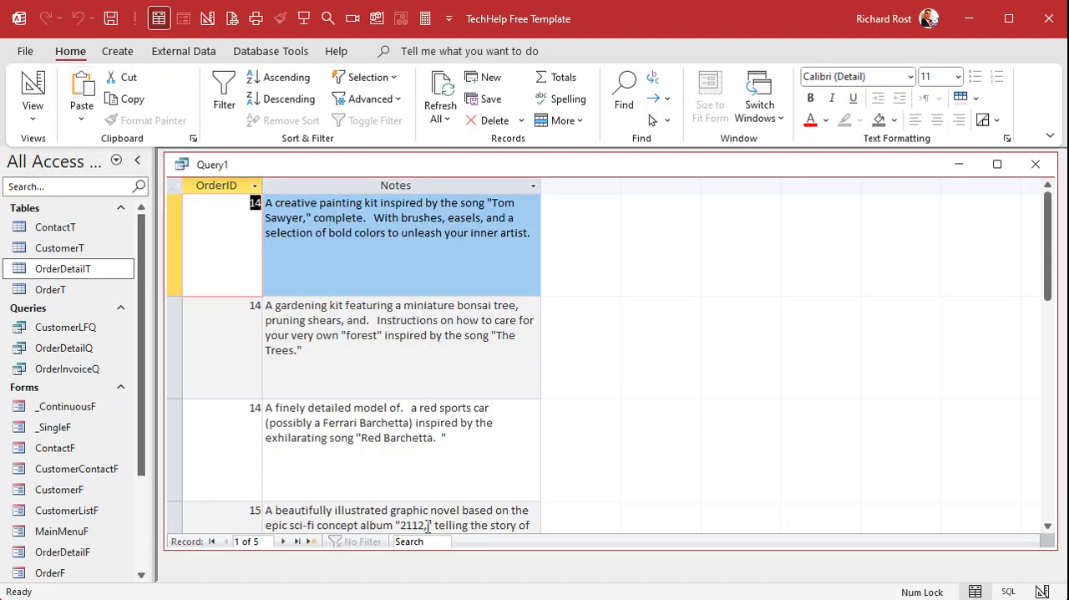
{"action": "left_click_drag", "start_coordinate": [541, 184], "coordinate": [817, 207]}
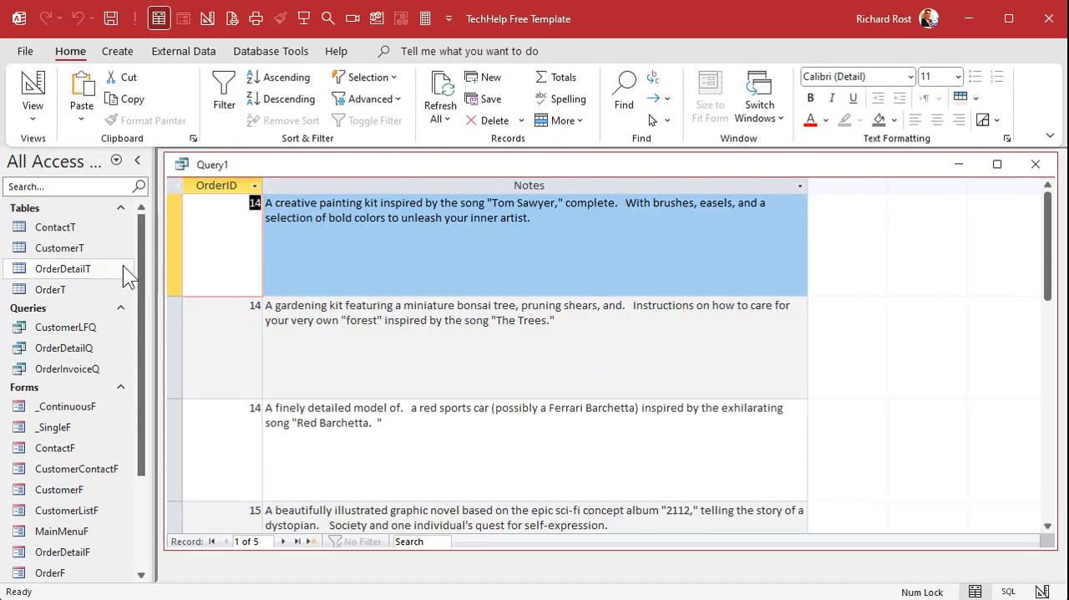
{"action": "left_click_drag", "start_coordinate": [176, 297], "coordinate": [185, 234]}
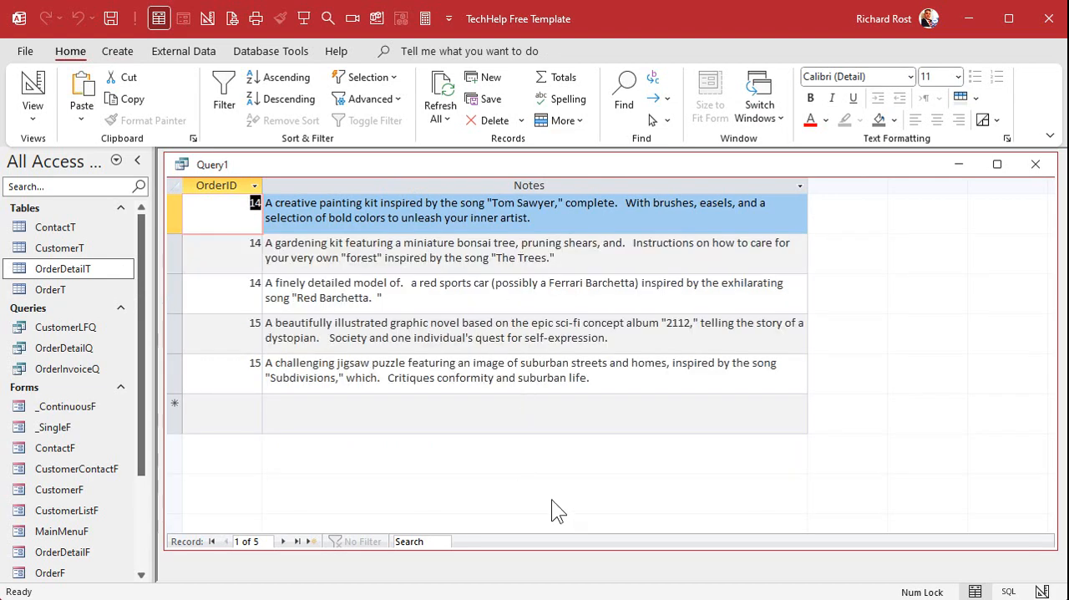
{"action": "left_click", "coordinate": [365, 246]}
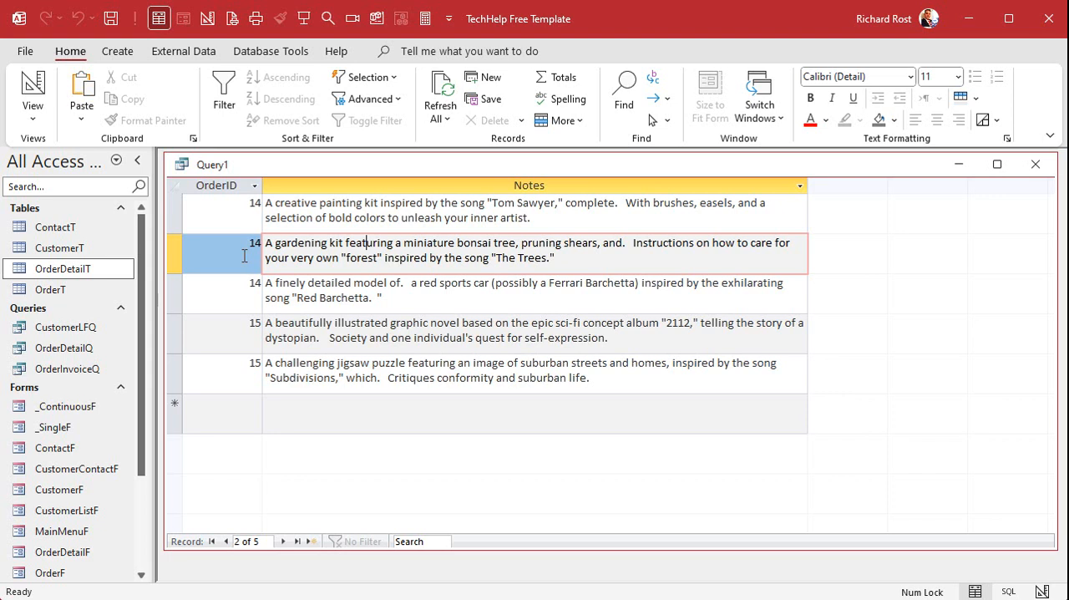
- Check in the client settings options that confirmation for action queries is enabled, and return to the query results
{"action": "left_click", "coordinate": [26, 49]}
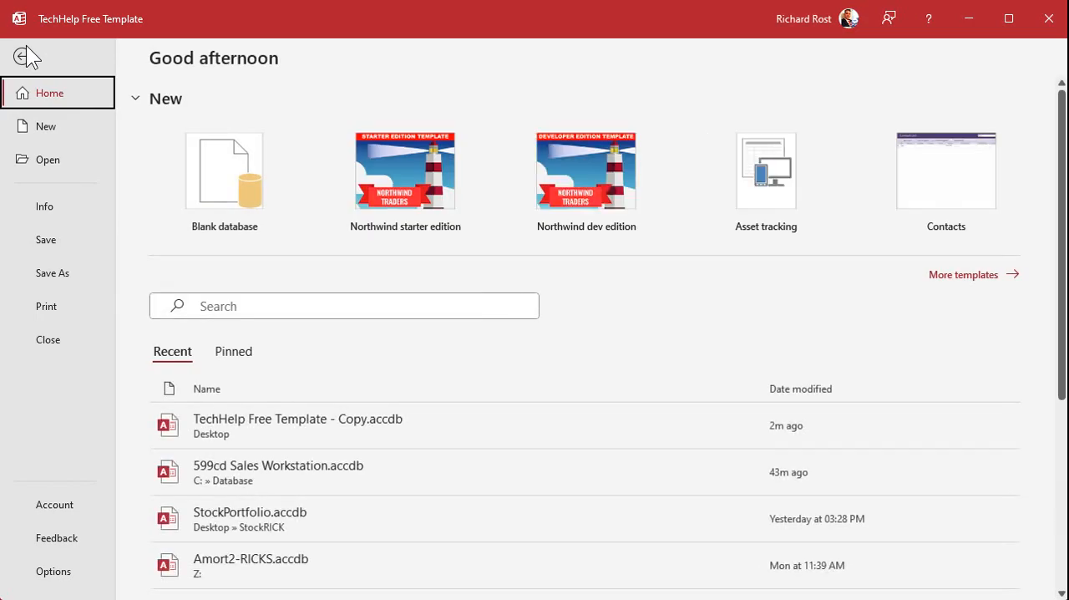
{"action": "left_click", "coordinate": [41, 575]}
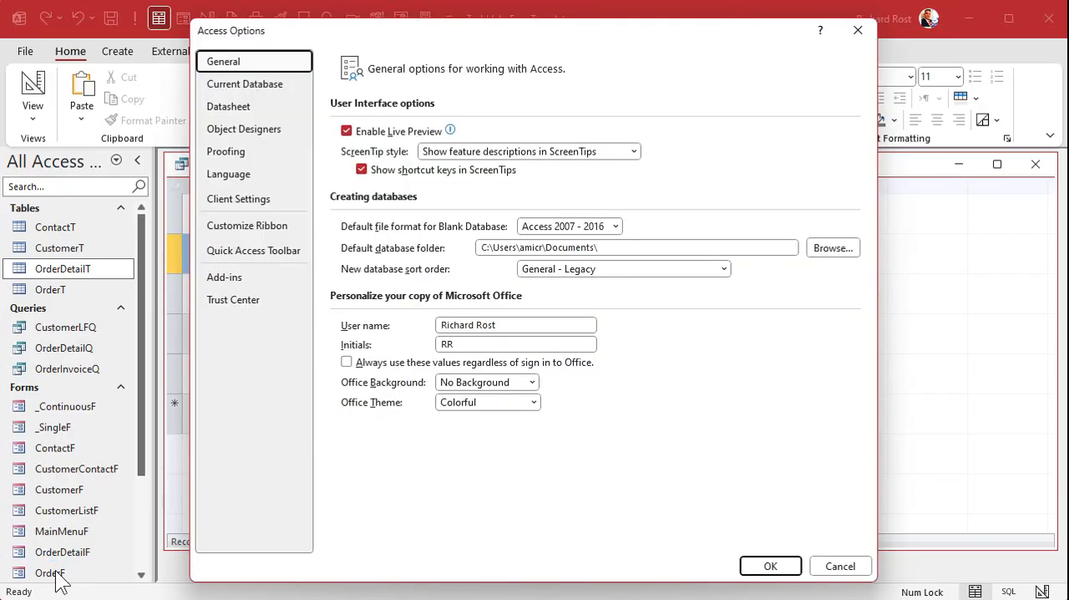
{"action": "left_click", "coordinate": [251, 200]}
{"action": "scroll", "coordinate": [548, 350], "scroll_direction": "down", "scroll_amount": 2}
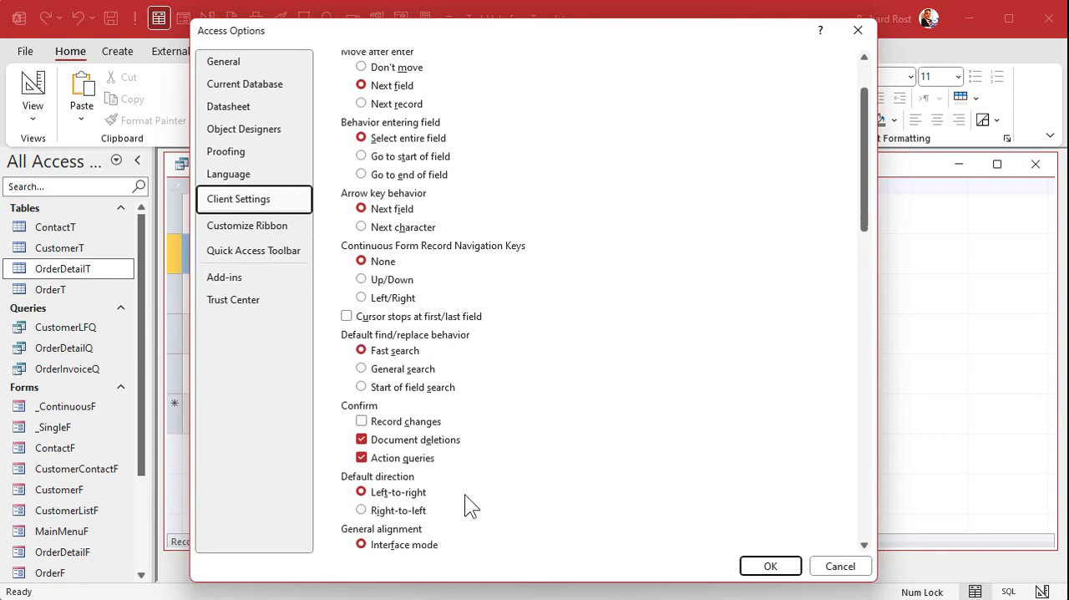
{"action": "left_click", "coordinate": [408, 465]}
{"action": "left_click", "coordinate": [408, 465]}
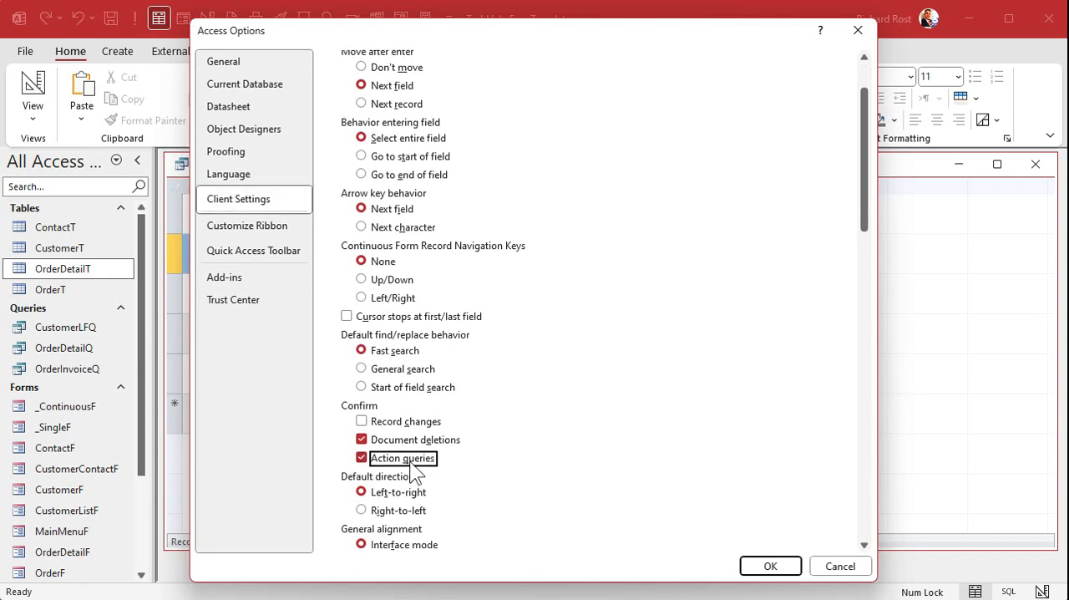
{"action": "left_click", "coordinate": [764, 566]}
{"action": "left_click", "coordinate": [611, 316]}
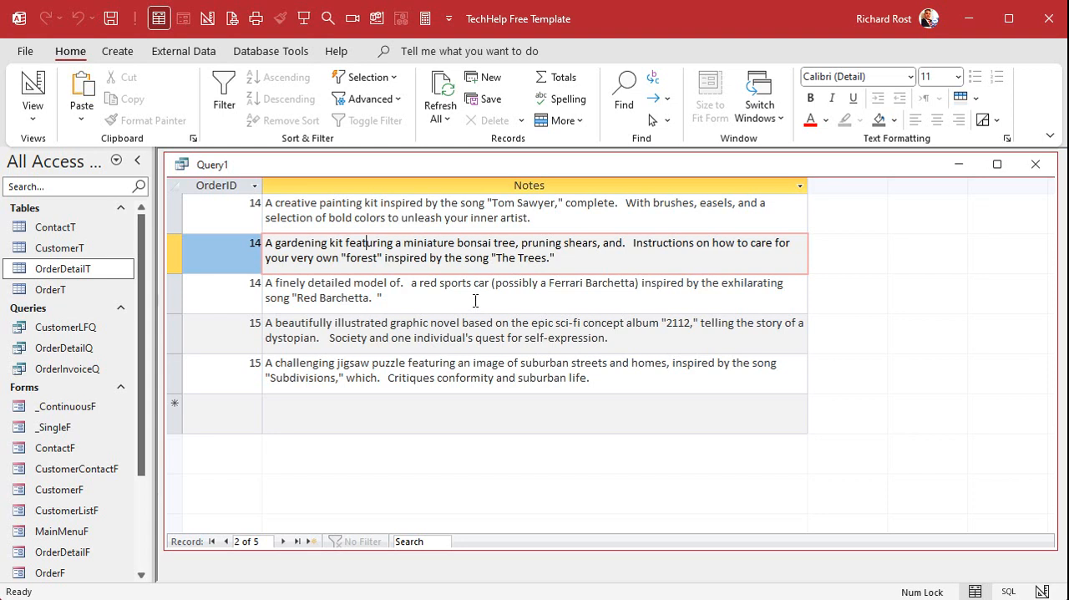
- Return the query to design view, convert it to an update query and remove the OrderID column
{"action": "left_click", "coordinate": [33, 92]}
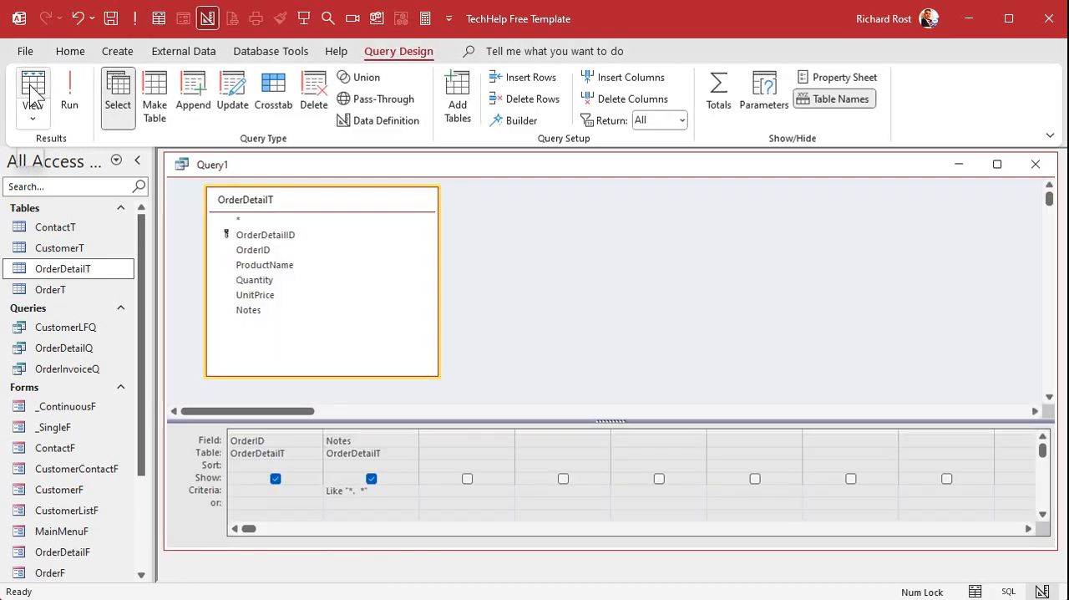
{"action": "left_click", "coordinate": [234, 89]}
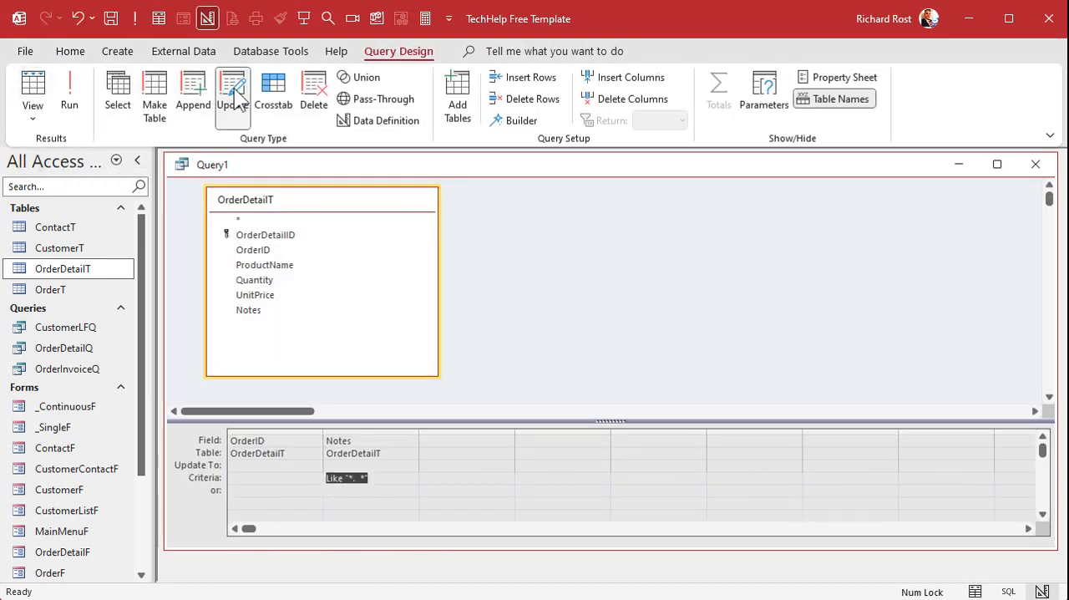
{"action": "left_click", "coordinate": [278, 431]}
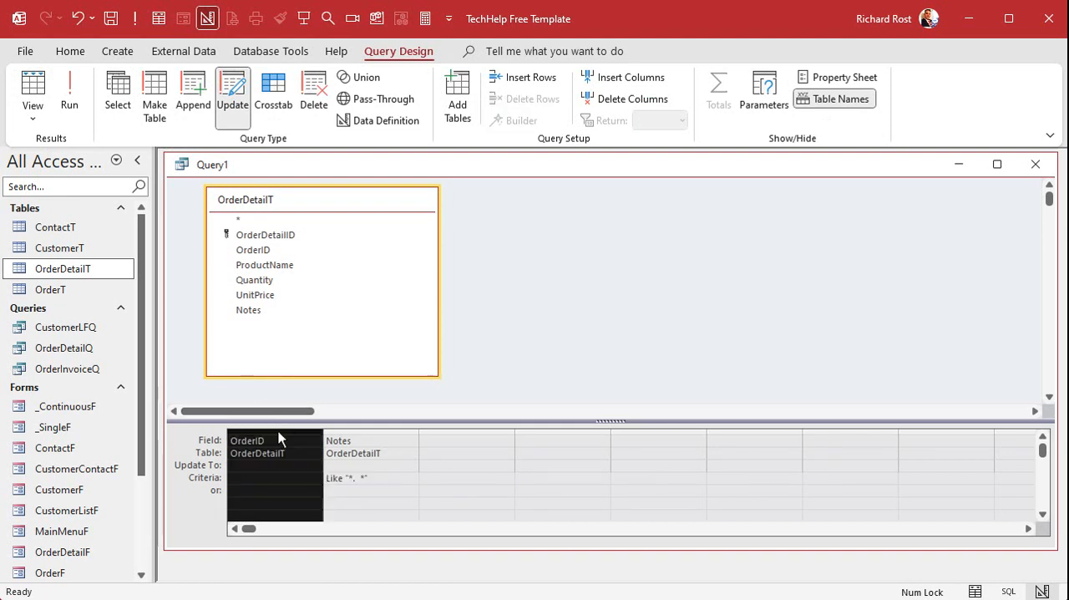
{"action": "key", "text": "Delete"}
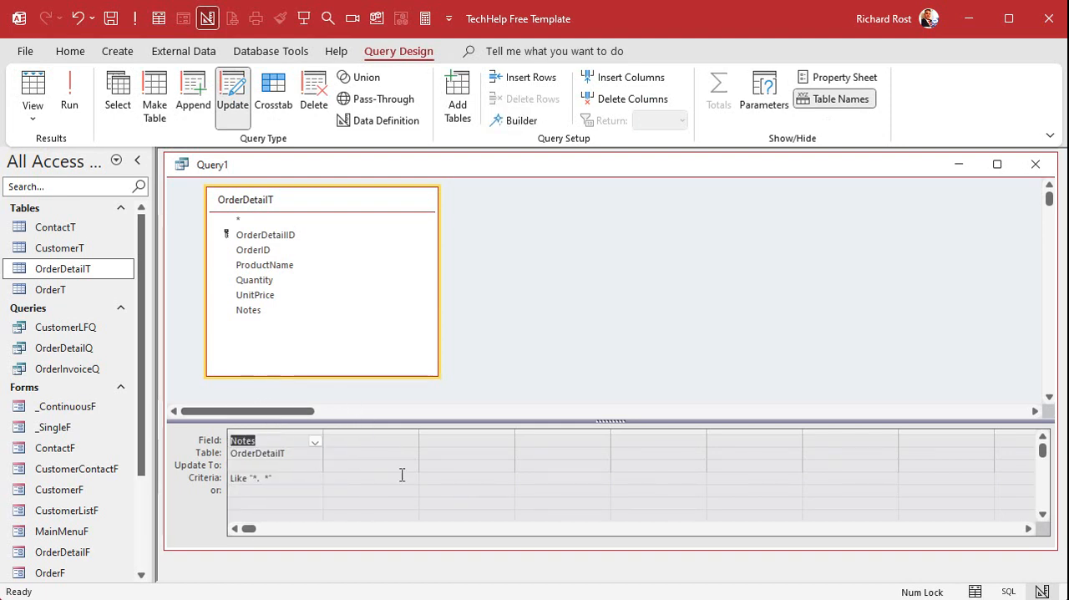
- Set the Notes field's update expression to Replace(Notes,". ",". "), two spaces replaced by one, and widen its column in the design grid
{"action": "left_click", "coordinate": [277, 464]}
{"action": "key", "text": "shift+F2"}
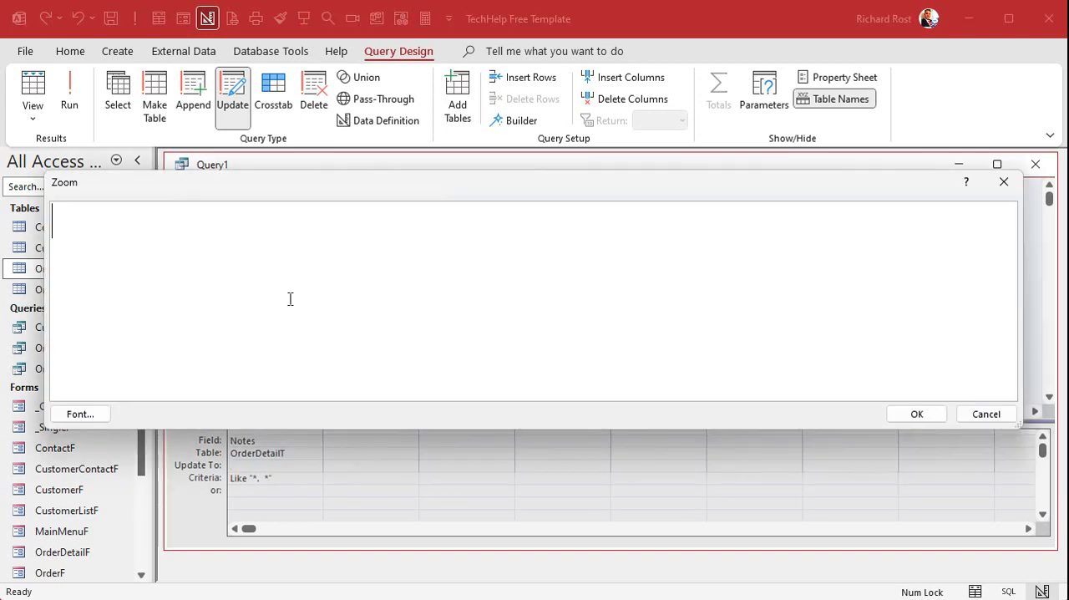
{"action": "type", "text": "Replace(N"}
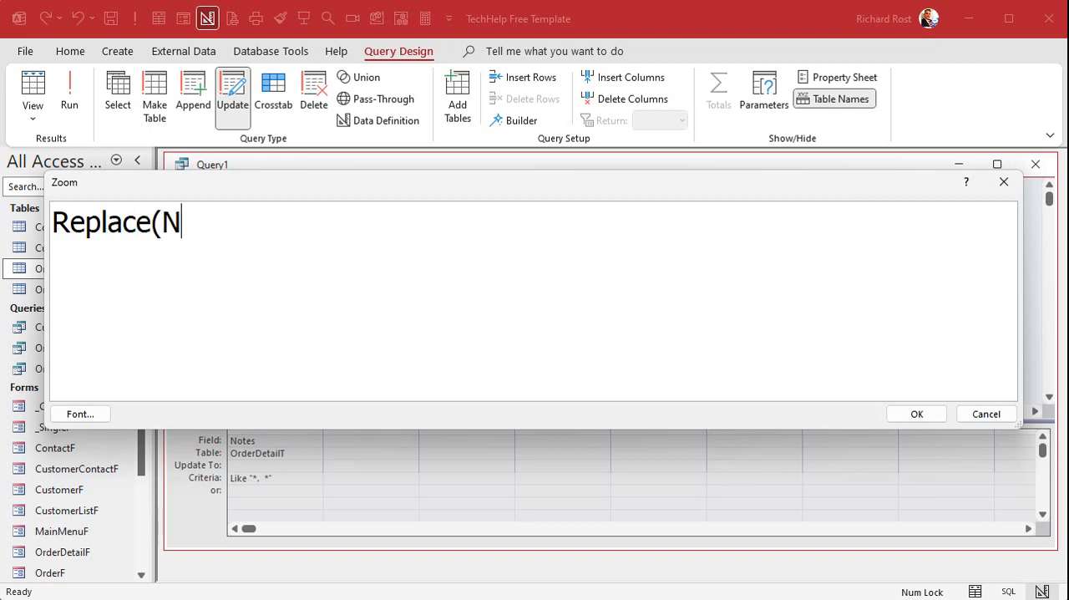
{"action": "type", "text": "otes,"}
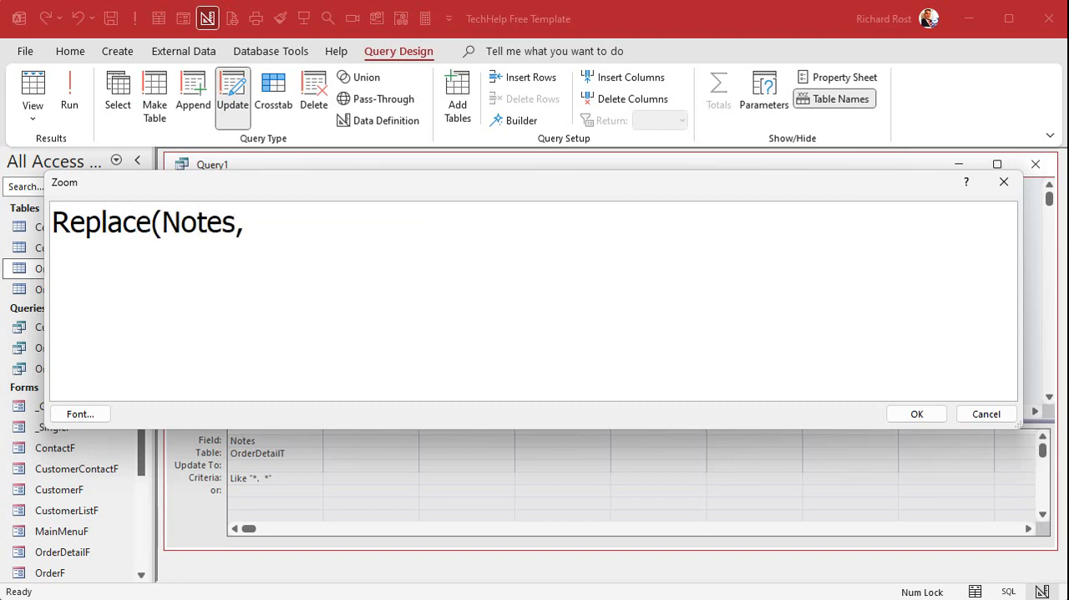
{"action": "type", "text": "\".  \",\". \""}
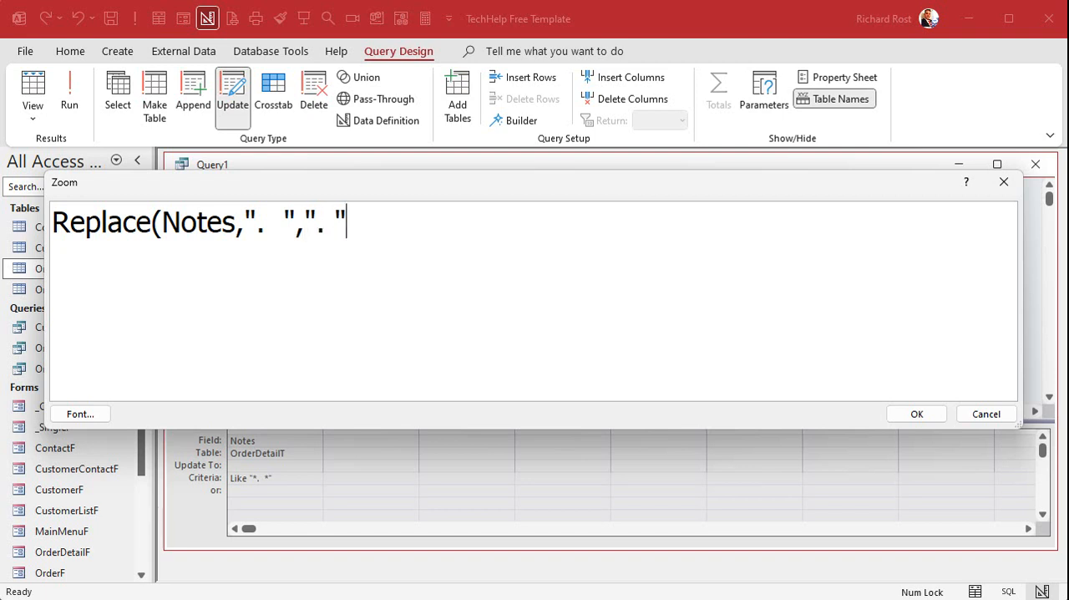
{"action": "type", "text": ")"}
{"action": "left_click", "coordinate": [916, 414]}
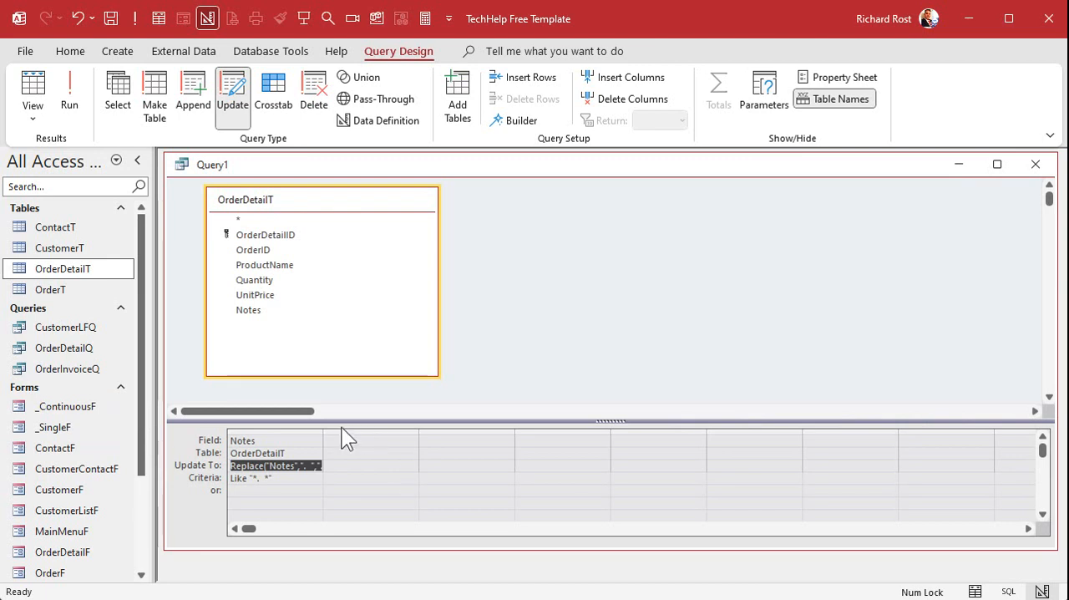
{"action": "left_click_drag", "start_coordinate": [323, 428], "coordinate": [386, 427]}
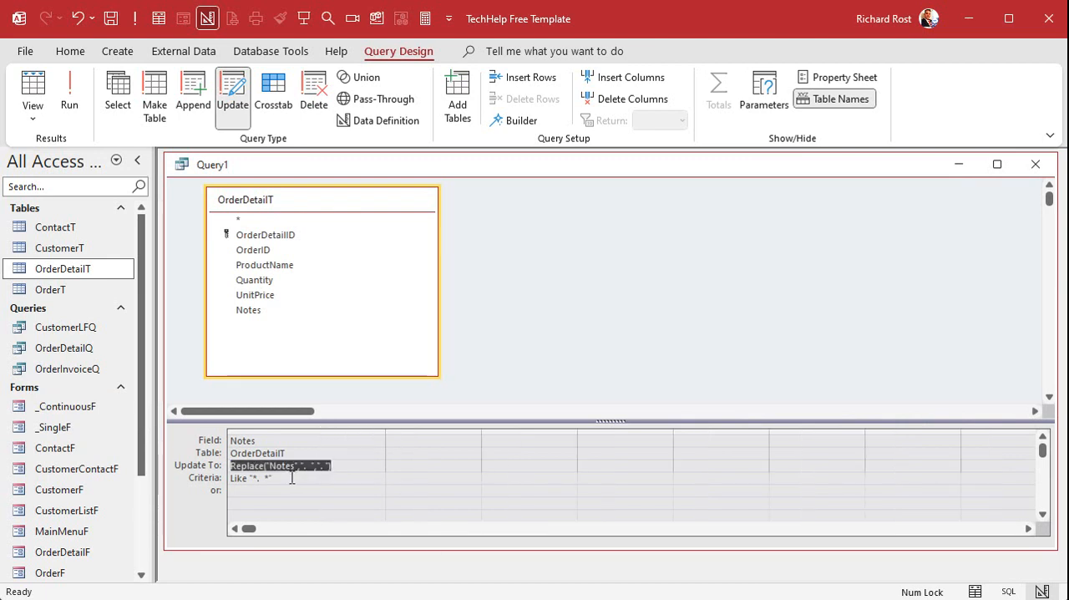
{"action": "left_click", "coordinate": [356, 466]}
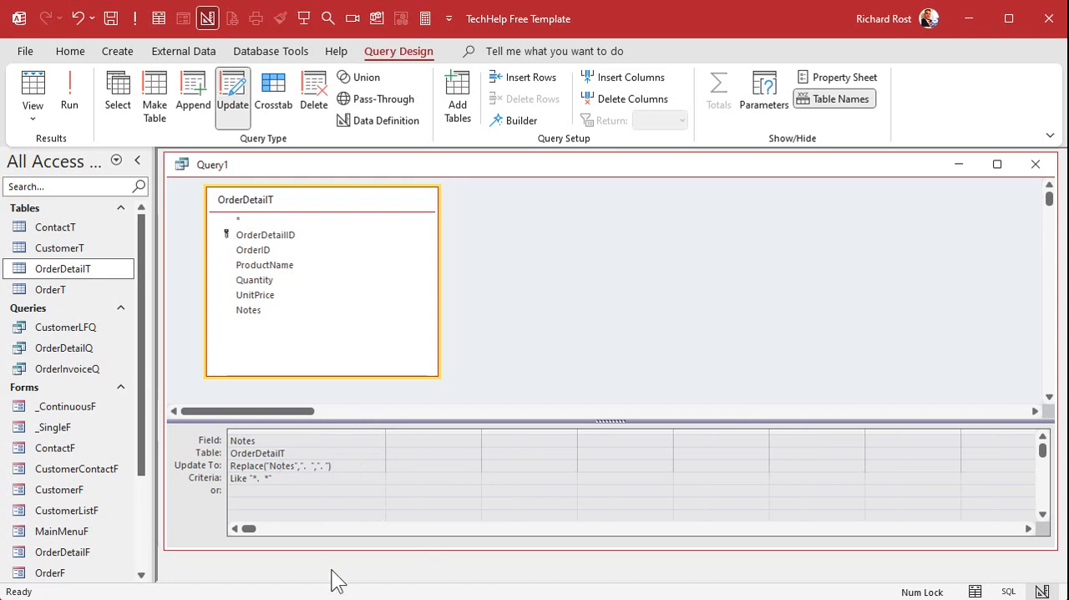
- Replace the quotation marks around Notes with square brackets so the update expression reads Replace([Notes],". ",". ")
{"action": "key", "text": "shift+F2"}
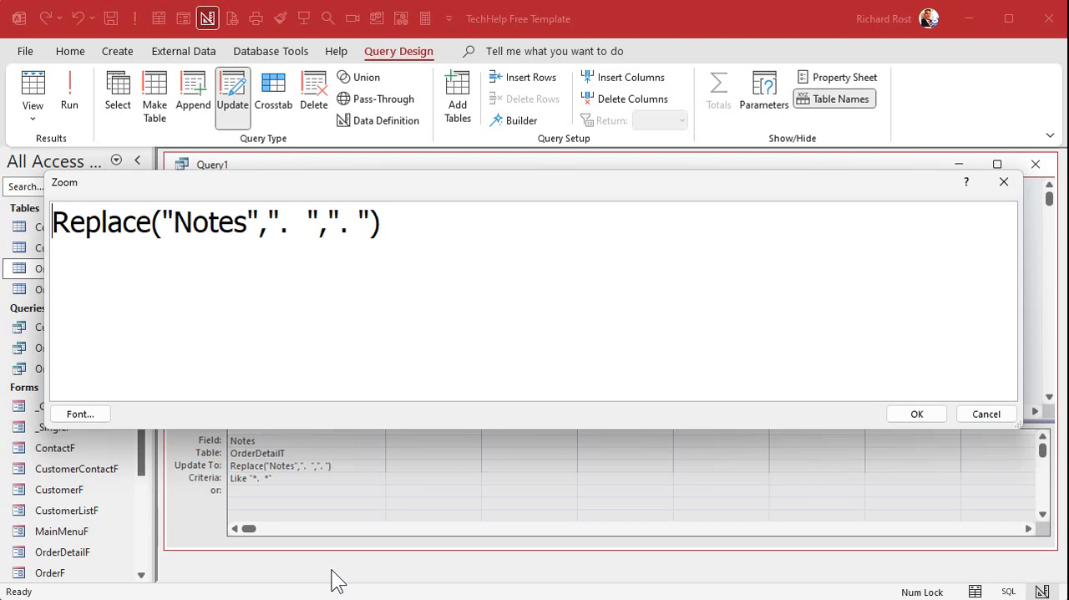
{"action": "double_click", "coordinate": [199, 222]}
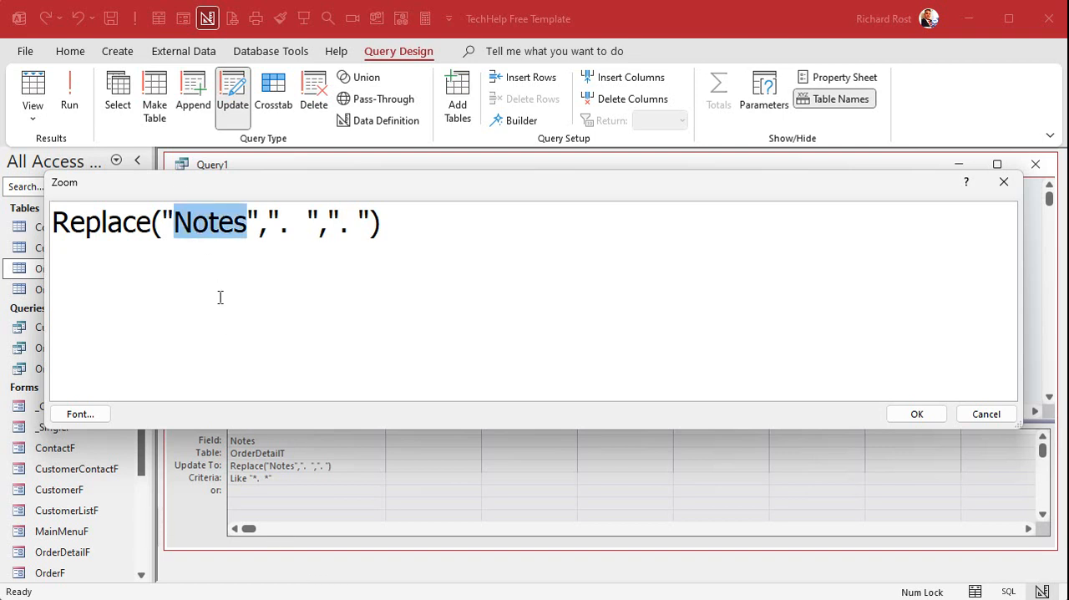
{"action": "left_click", "coordinate": [198, 221]}
{"action": "left_click", "coordinate": [175, 223]}
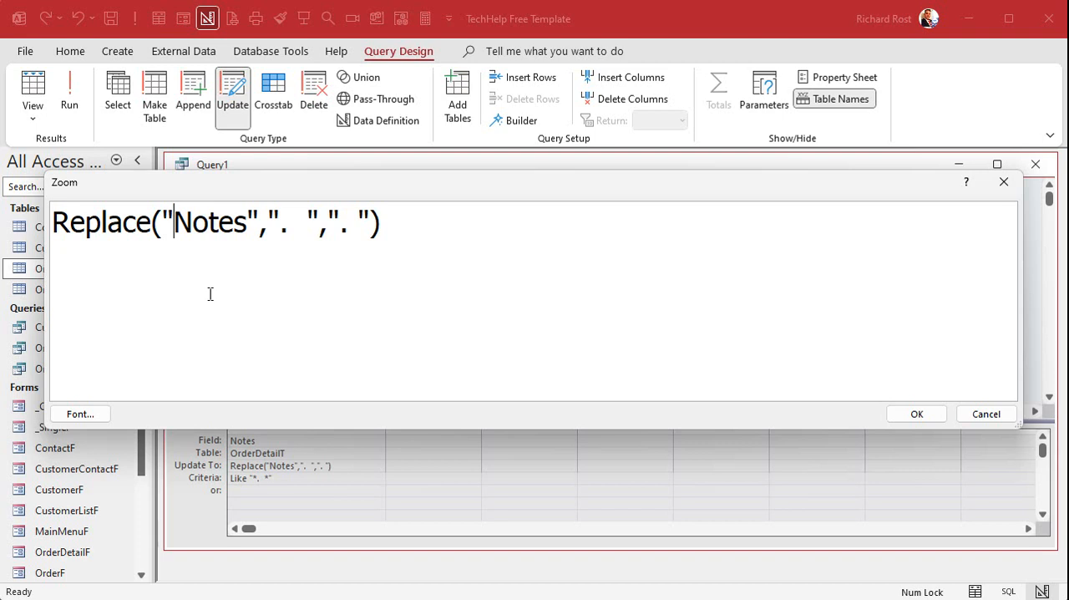
{"action": "key", "text": "BackSpace"}
{"action": "type", "text": "["}
{"action": "key", "text": "Right"}
{"action": "key", "text": "Right"}
{"action": "key", "text": "Right"}
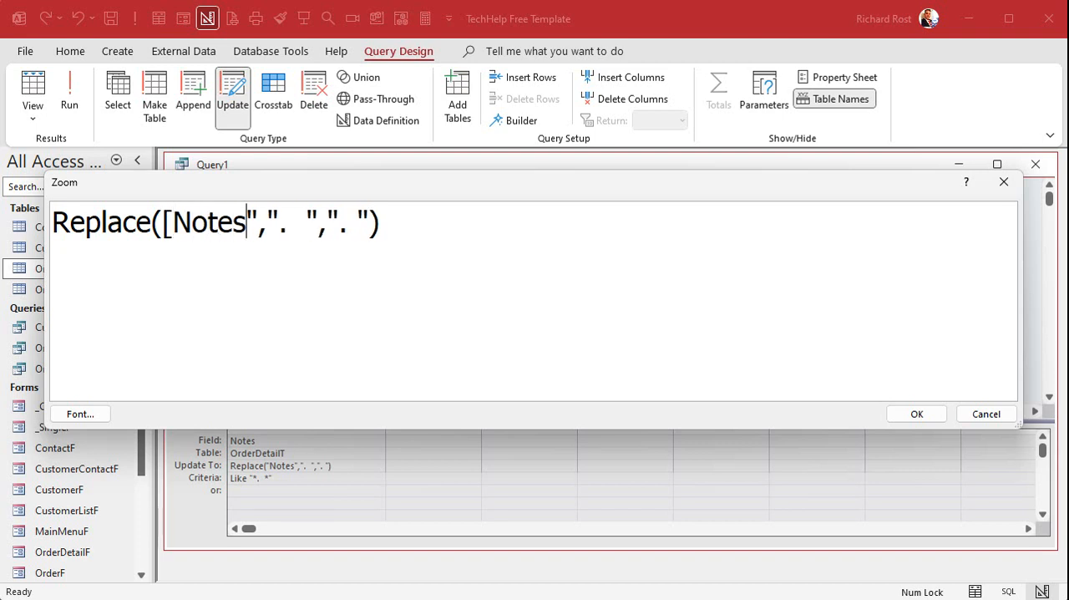
{"action": "type", "text": "]"}
{"action": "key", "text": "Delete"}
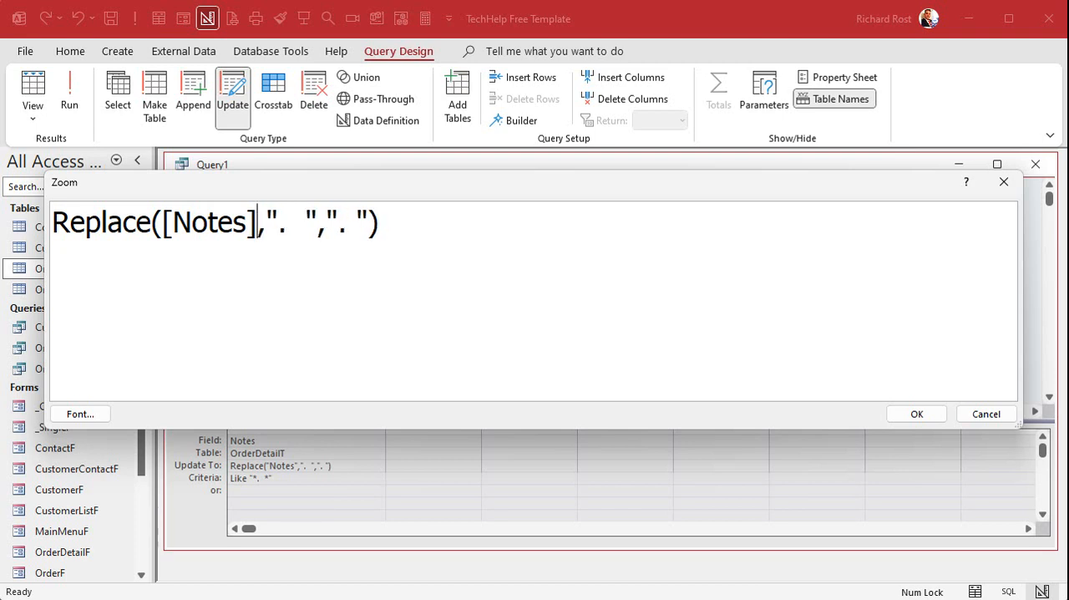
{"action": "left_click", "coordinate": [914, 413]}
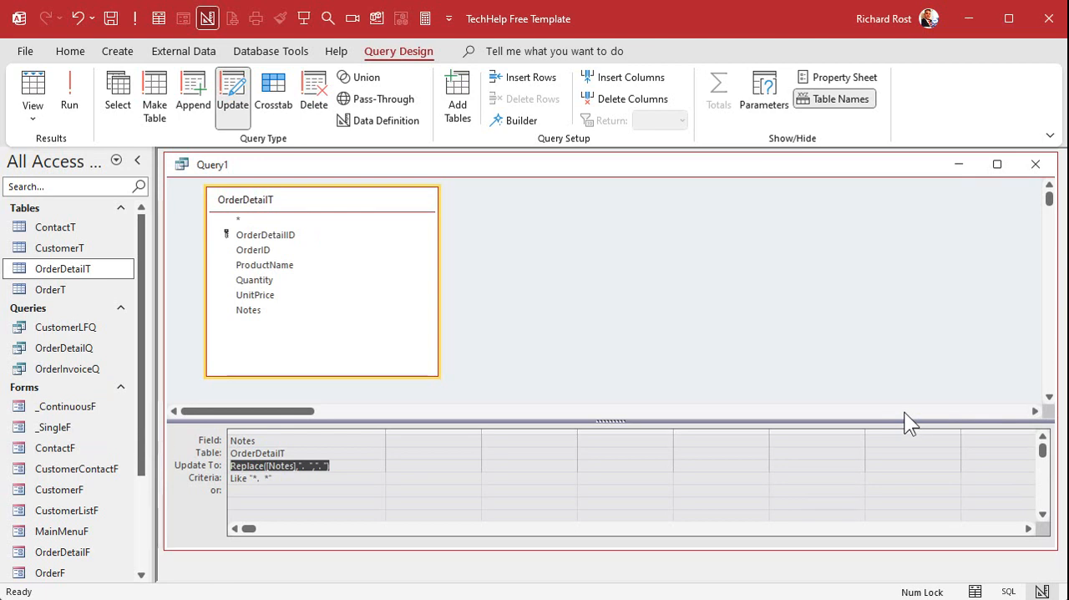
- Run the update query four times in a row, accepting the record update each time
{"action": "left_click", "coordinate": [70, 98]}
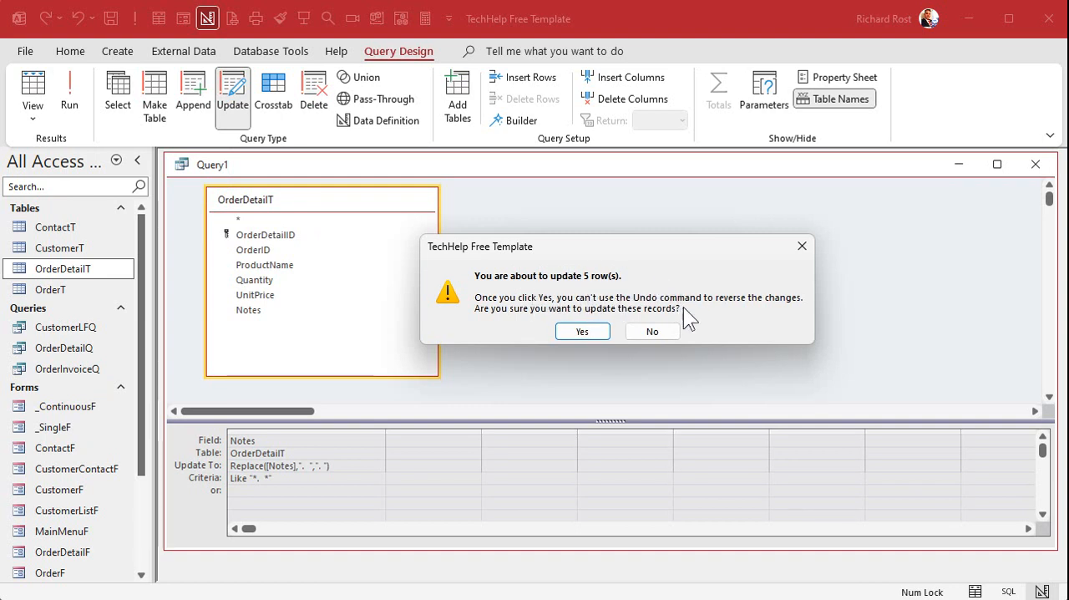
{"action": "left_click", "coordinate": [589, 331]}
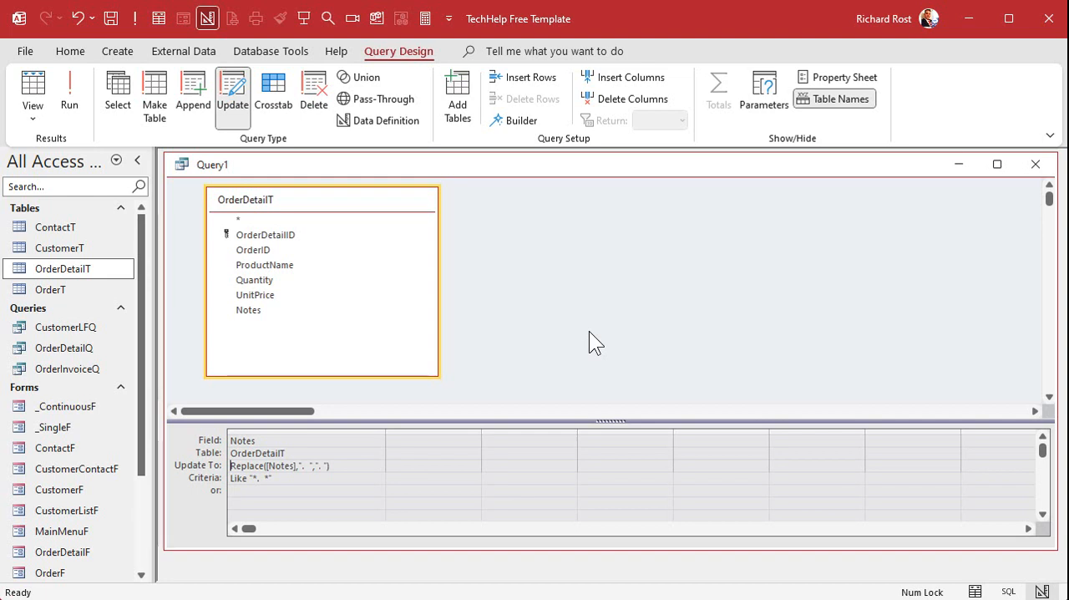
{"action": "left_click", "coordinate": [66, 83]}
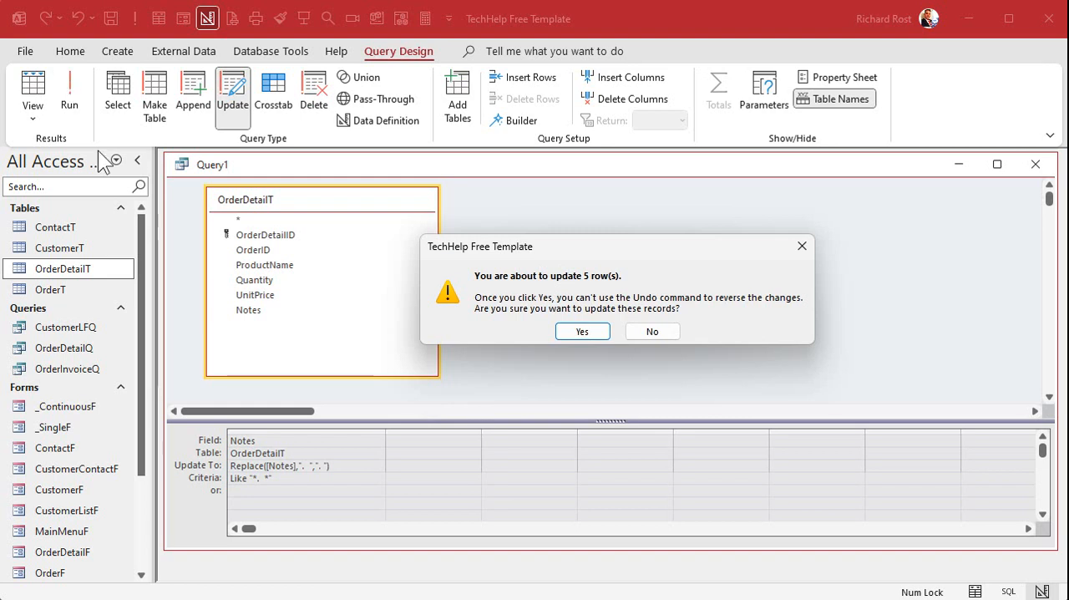
{"action": "left_click", "coordinate": [575, 331]}
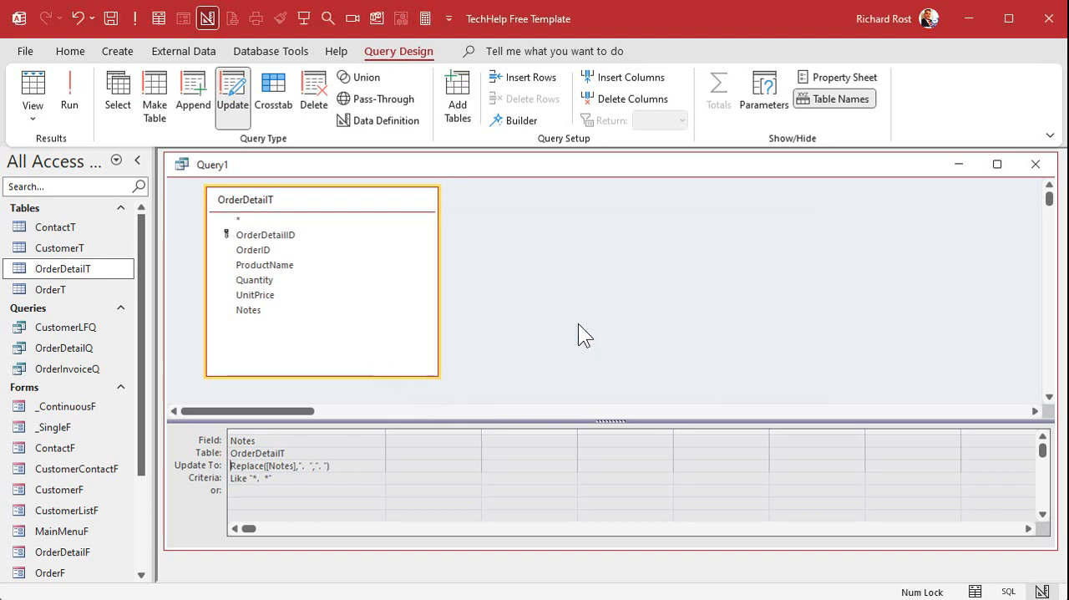
{"action": "left_click", "coordinate": [76, 90]}
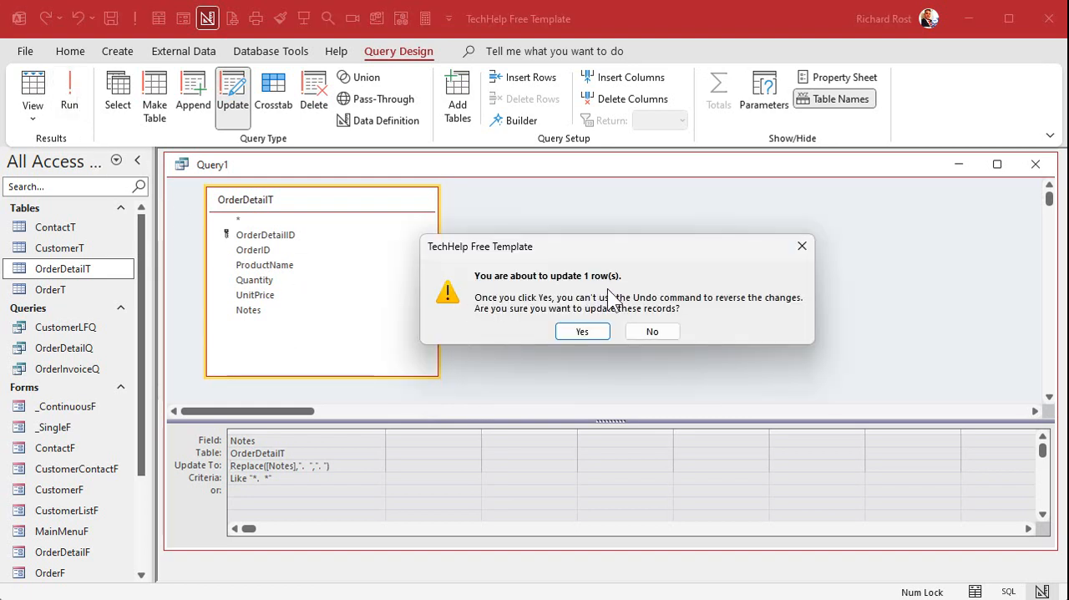
{"action": "left_click", "coordinate": [585, 332]}
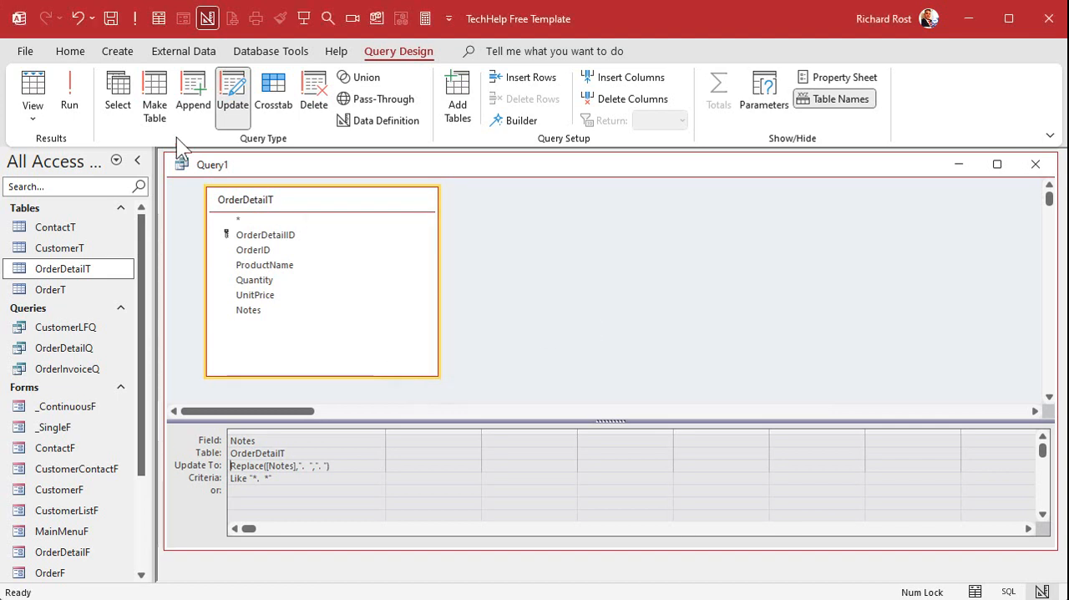
{"action": "left_click", "coordinate": [80, 87]}
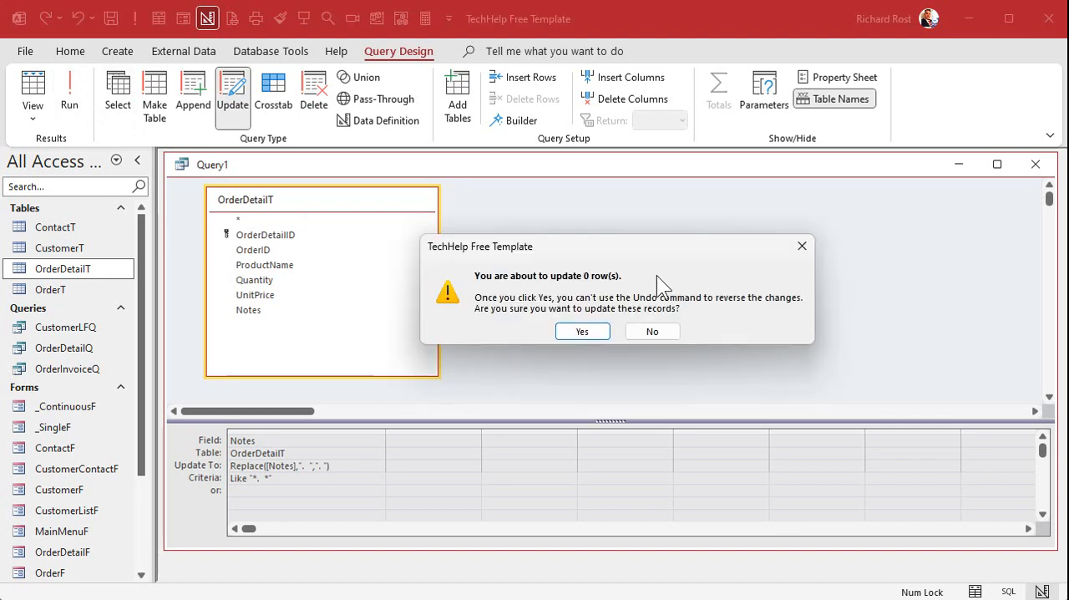
{"action": "left_click", "coordinate": [573, 332]}
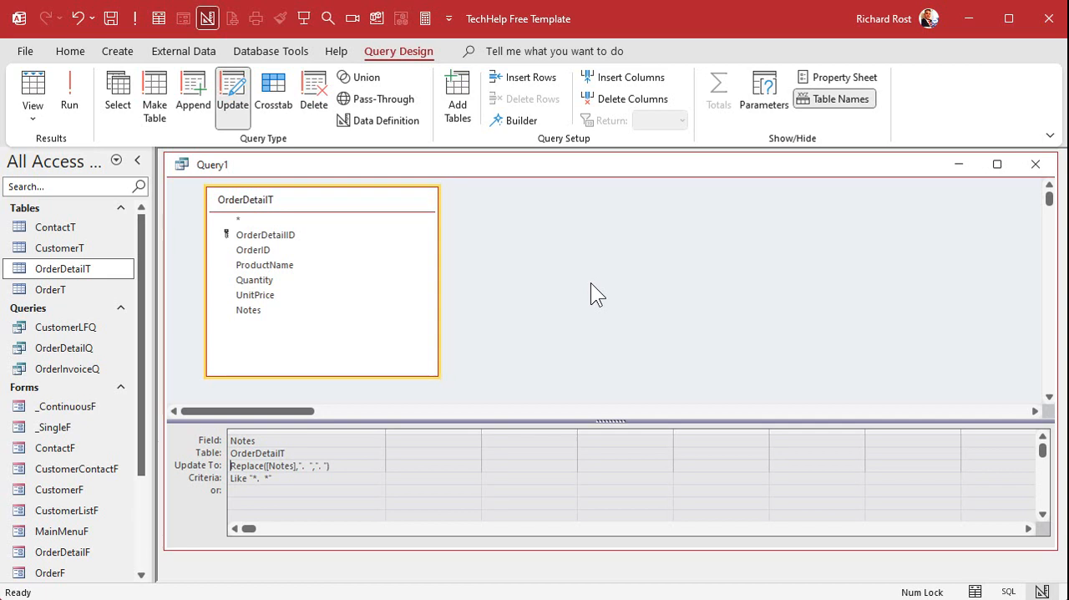
- Save the update query as OrderDetailFixPeriodQ and close it
{"action": "left_click", "coordinate": [573, 291]}
{"action": "key", "text": "ctrl+s"}
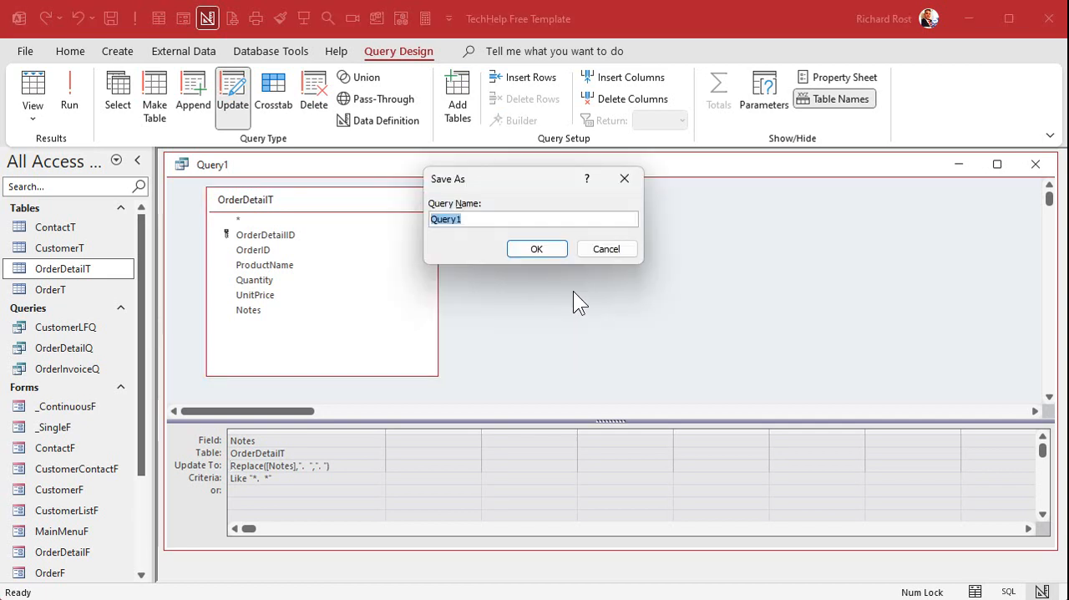
{"action": "type", "text": "OrderDetailFixPerio"}
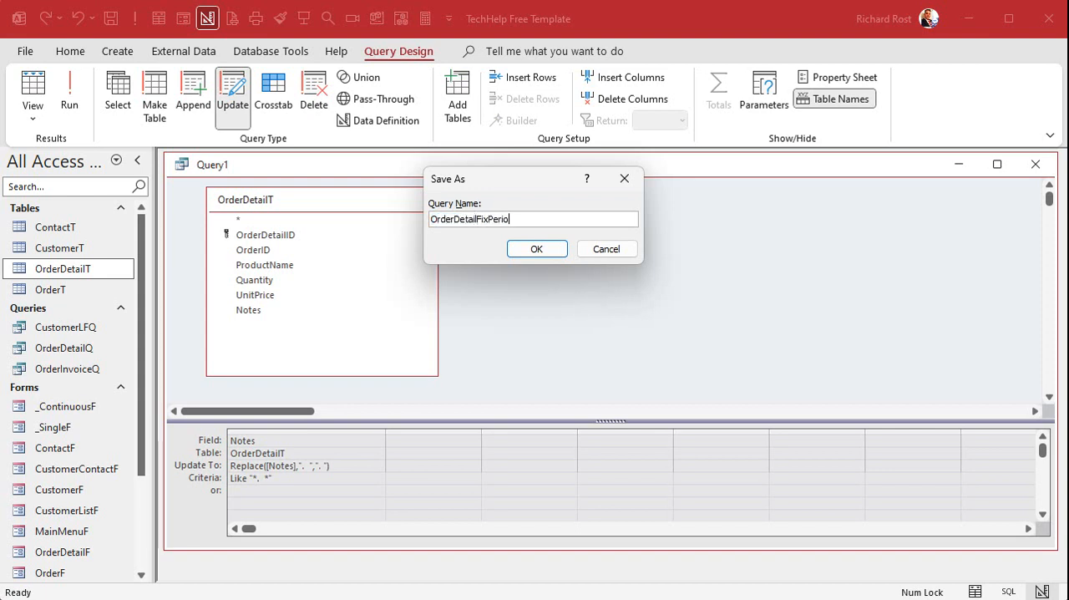
{"action": "type", "text": "dQ"}
{"action": "key", "text": "Return"}
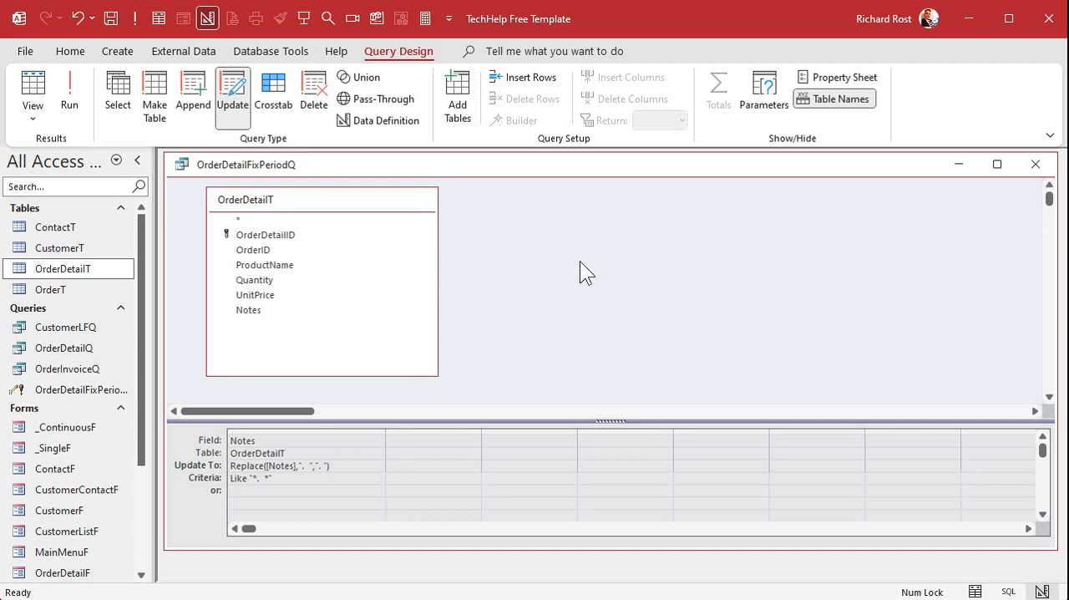
{"action": "left_click", "coordinate": [1036, 163]}
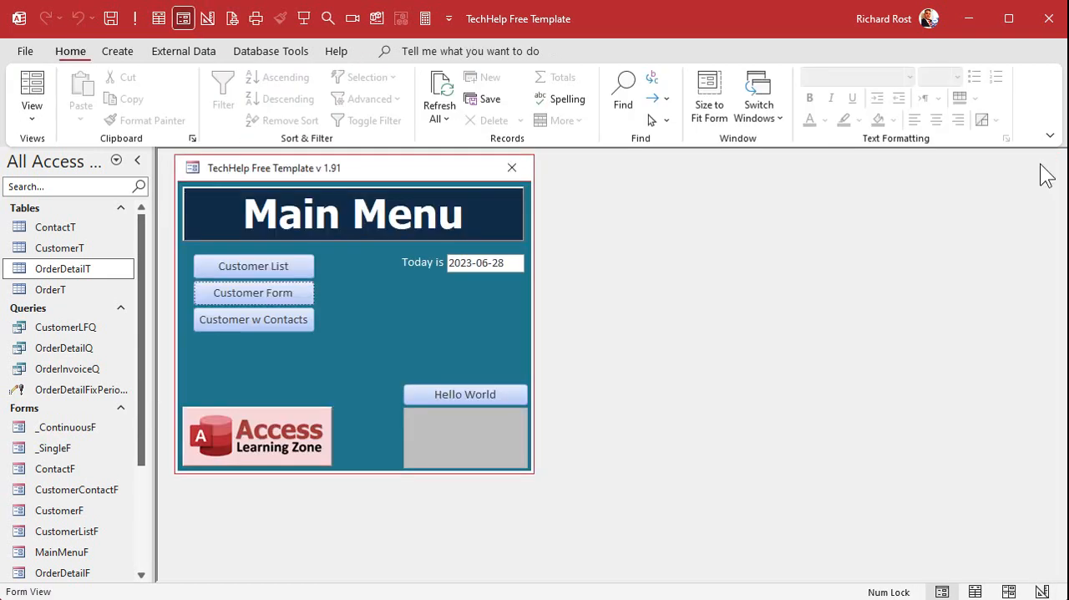
- Open the OrderDetailT table, examine the spacing after periods in the Notes of the order 12 to 14 records, and close it
{"action": "double_click", "coordinate": [79, 276]}
{"action": "scroll", "coordinate": [747, 359], "scroll_direction": "down", "scroll_amount": 19}
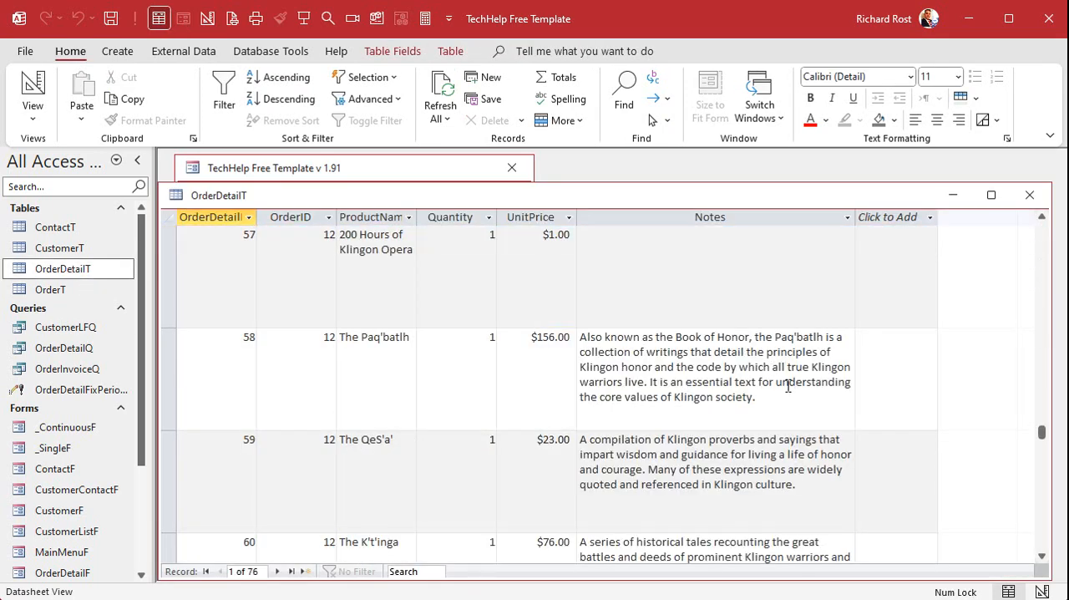
{"action": "scroll", "coordinate": [785, 380], "scroll_direction": "down", "scroll_amount": 1}
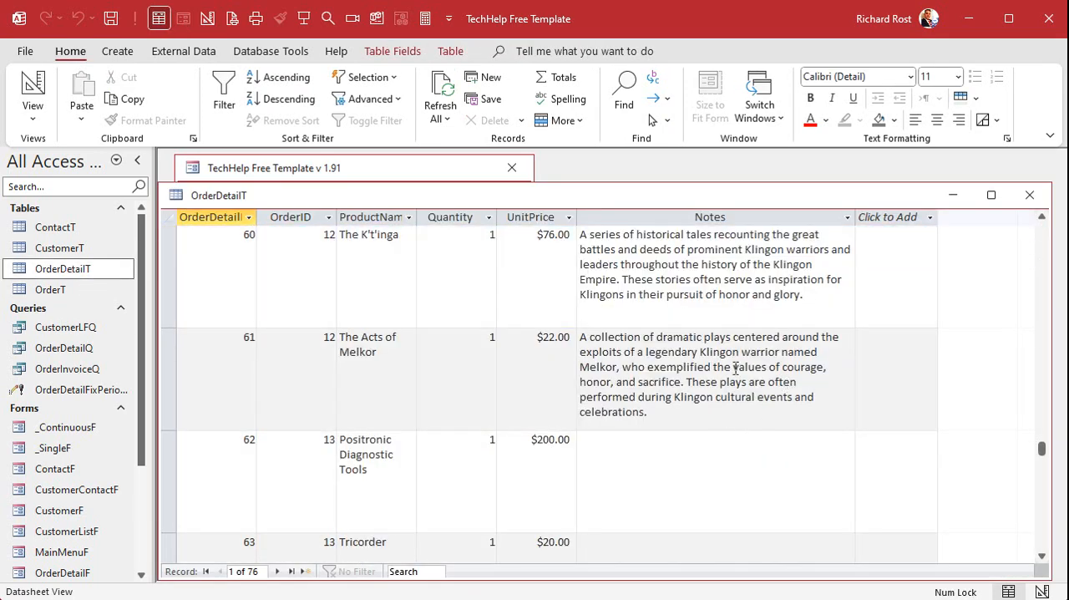
{"action": "scroll", "coordinate": [735, 368], "scroll_direction": "down", "scroll_amount": 2}
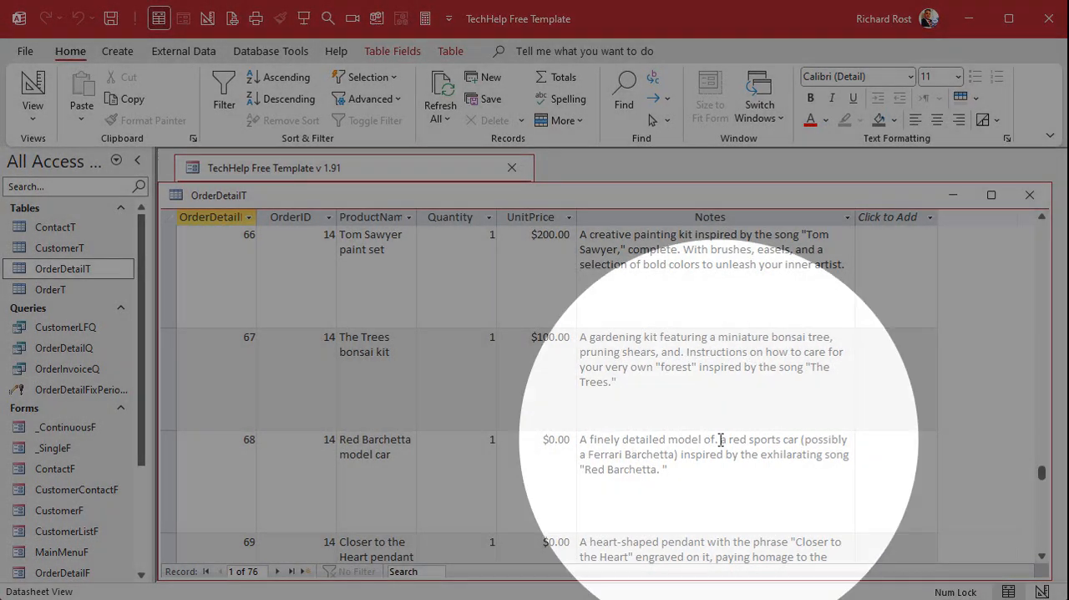
{"action": "left_click", "coordinate": [719, 438]}
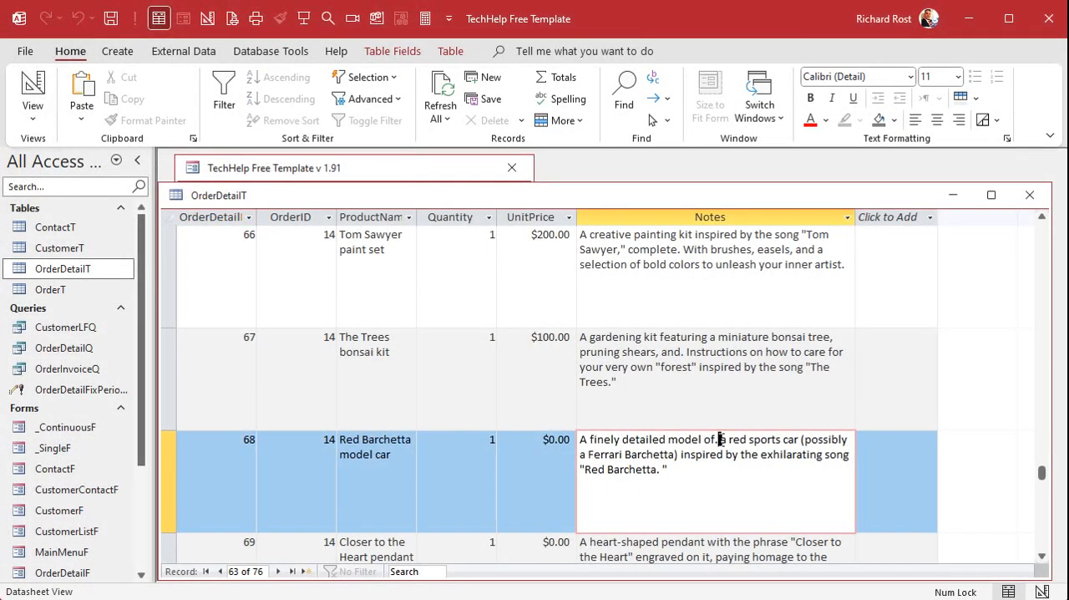
{"action": "left_click", "coordinate": [720, 478]}
{"action": "left_click_drag", "start_coordinate": [466, 195], "coordinate": [476, 169]}
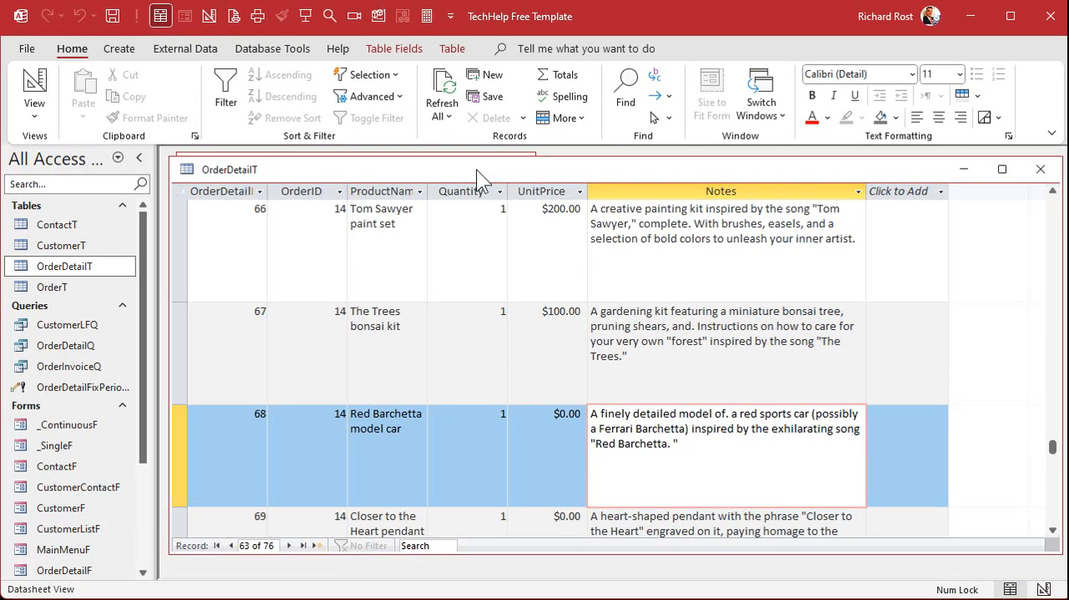
{"action": "left_click", "coordinate": [1041, 171]}
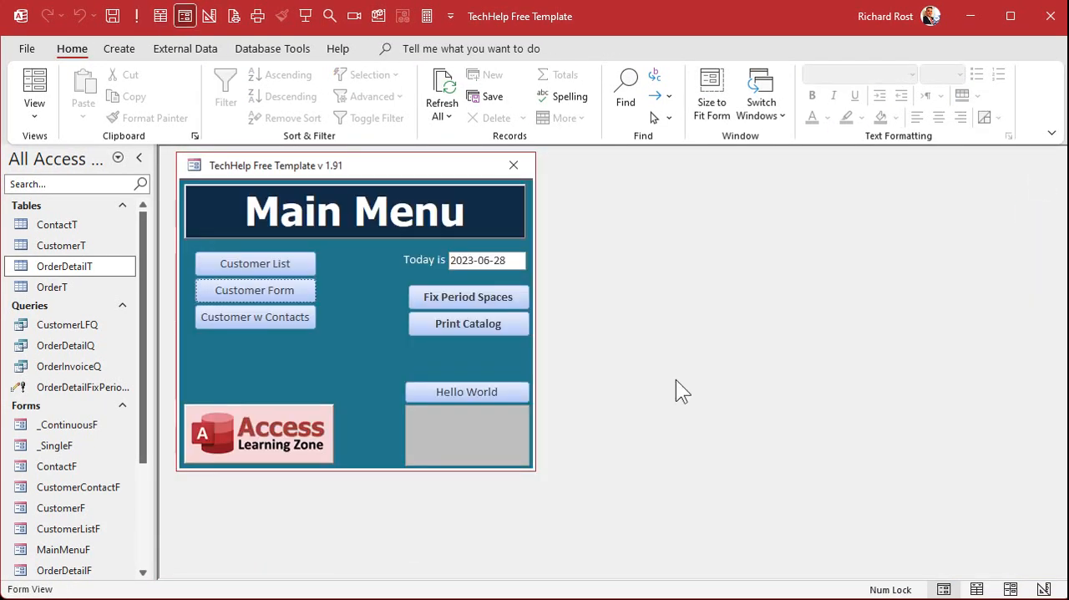